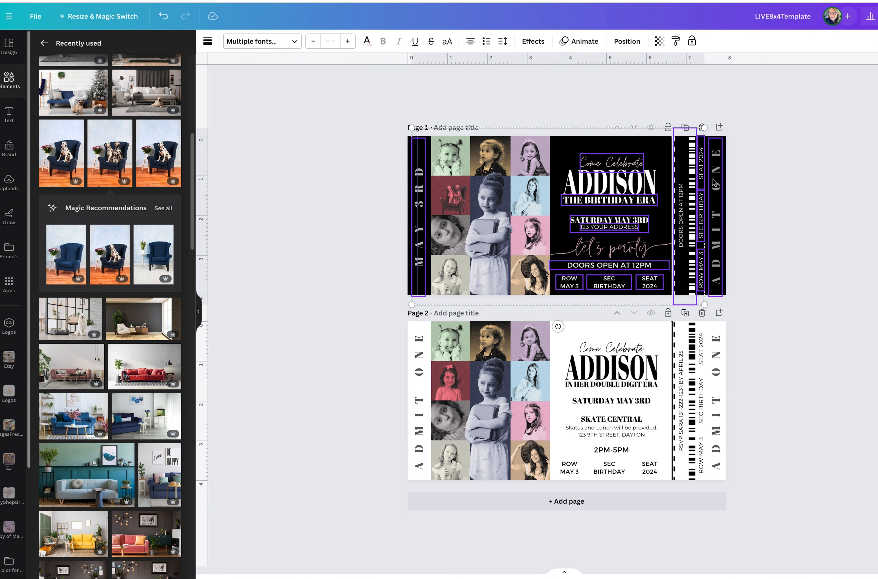
Clear the multi-element selection on page 1 and collapse the elements library to free up canvas space
left_click(750, 211)
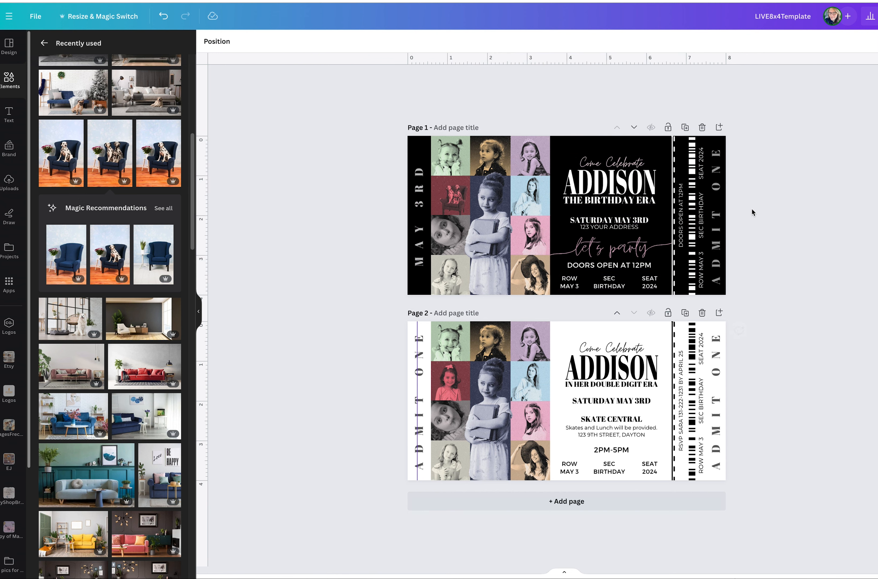
triple_click(608, 197)
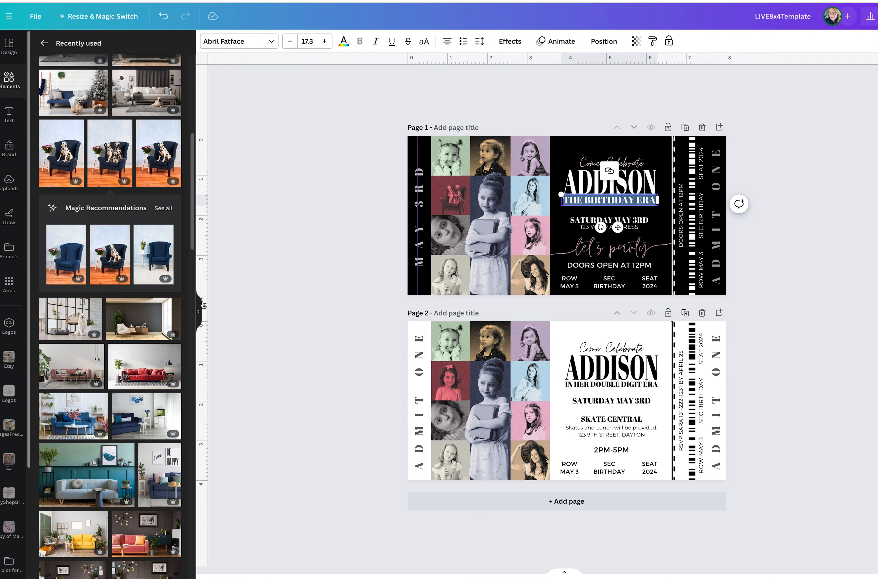
left_click(199, 311)
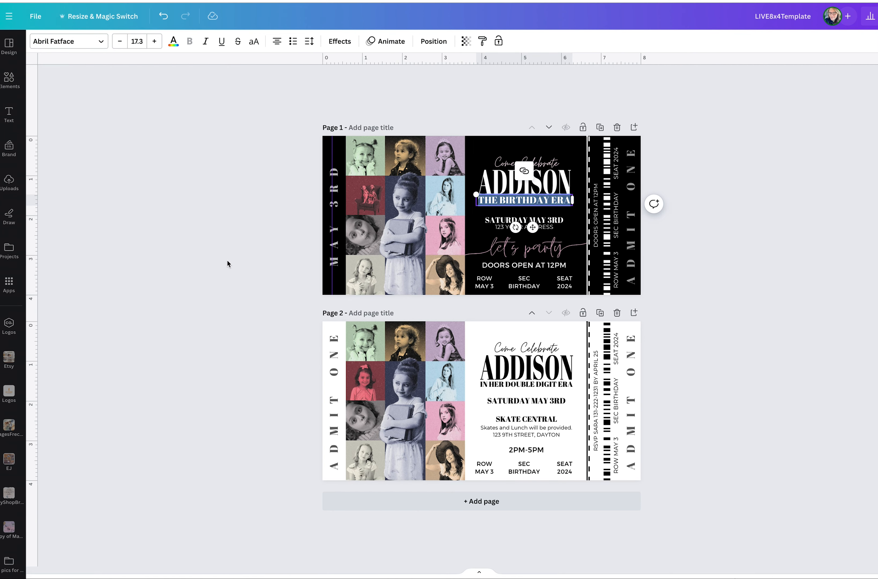
Set the letter spacing of the vertical "MAY 3RD" text on page 1 to 800
left_click(242, 222)
left_click(330, 203)
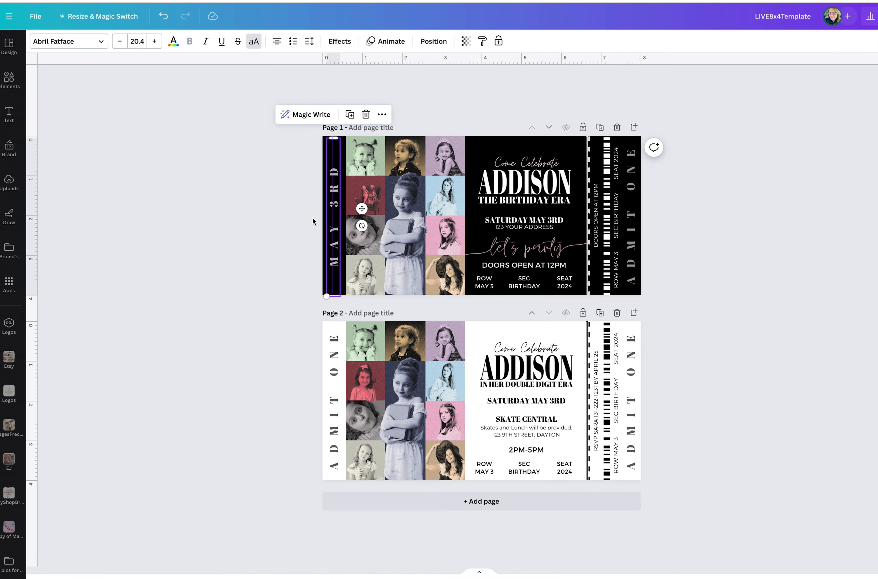
left_click(315, 228)
left_click(327, 239)
left_click_drag(331, 239, 168, 208)
left_click(332, 240)
double_click(332, 241)
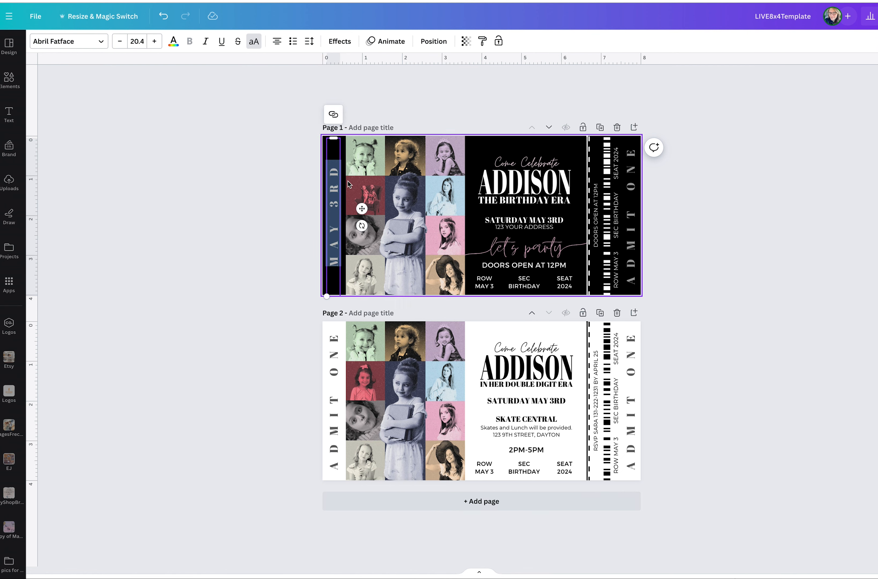
left_click(310, 42)
mouse_move(413, 79)
left_mouse_down()
mouse_move(384, 79)
mouse_move(417, 80)
left_mouse_up()
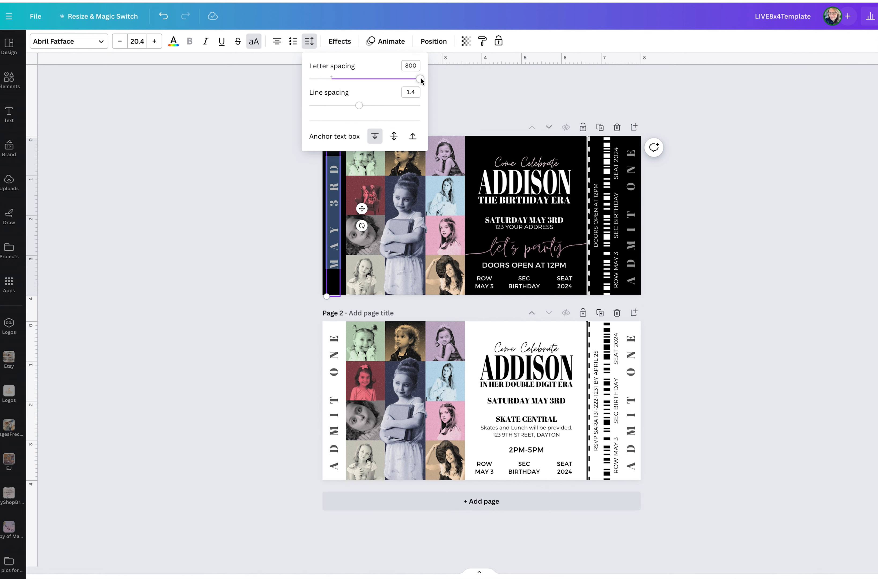
left_click(298, 227)
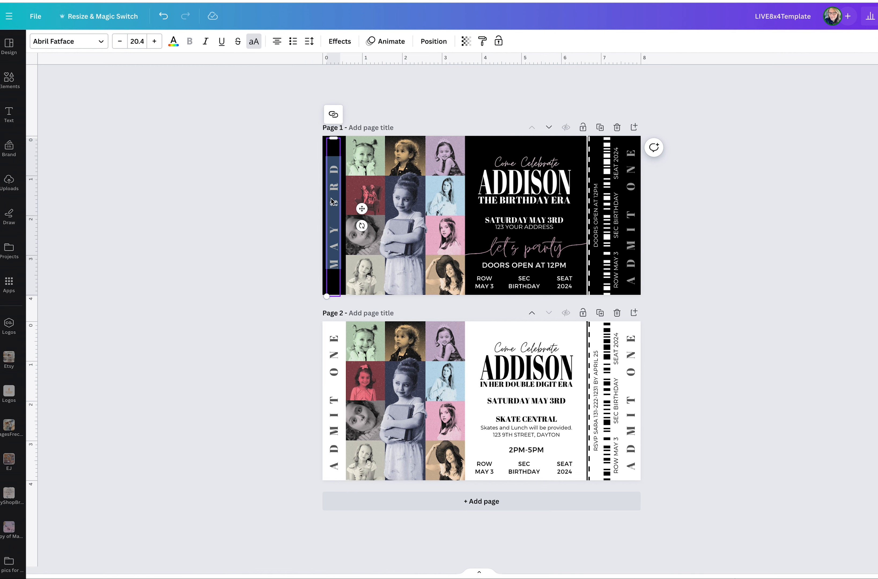
Delete the vertical "MAY 3RD" text from the black ticket on page 1
left_click(290, 206)
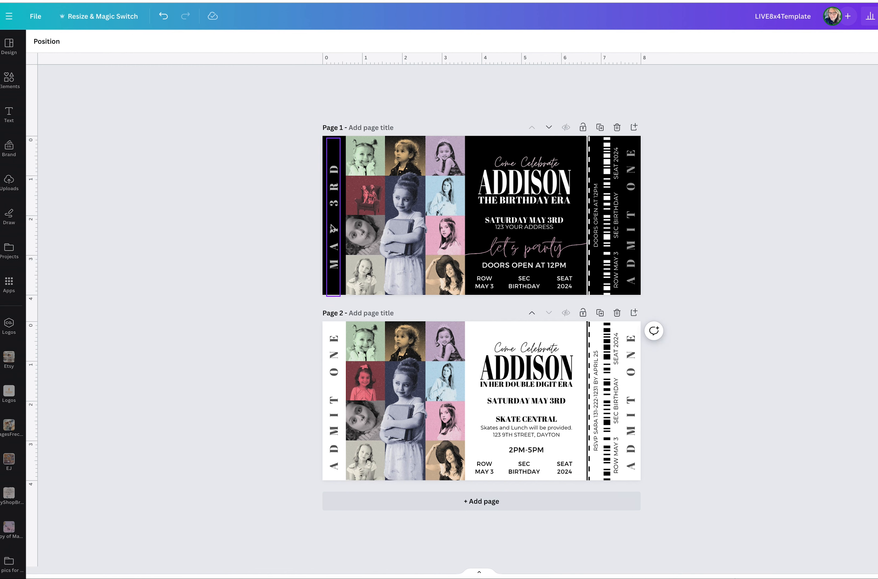
left_click(335, 204)
key("Delete")
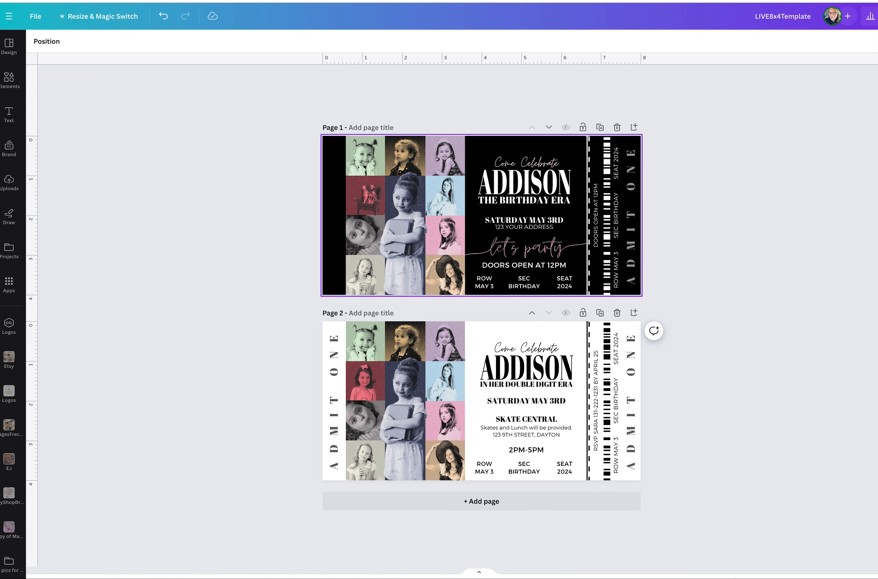
Shift the whole photo collage on page 1 left until it sits flush with the ticket's left edge
left_click_drag(344, 103, 444, 304)
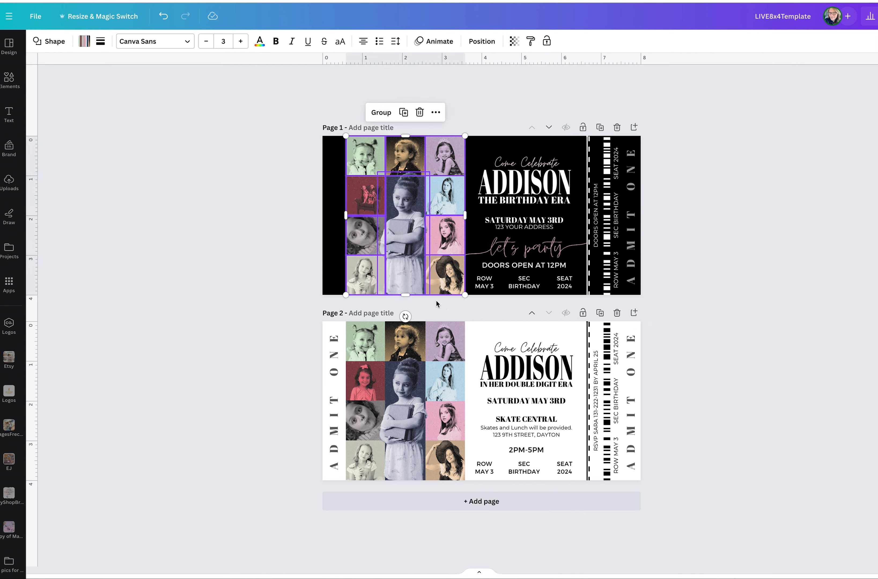
key("Left")
key("Left")
key("Left")
key("Left")
key("Left")
key("Left")
key("Left")
key("Left")
key("Left")
key("Left")
key("Left")
key("Left")
key("Left")
key("Left")
key("Left")
key("Left")
key("Left")
key("Left")
key("Left")
key("Left")
key("Left")
key("Left")
key("Left")
key("Left")
key("Left")
key("Left")
key("Left")
key("Left")
key("Left")
key("Left")
key("Left")
key("Left")
key("Left")
key("Left")
key("Left")
key("Left")
key("Left")
key("Left")
key("Left")
key("Left")
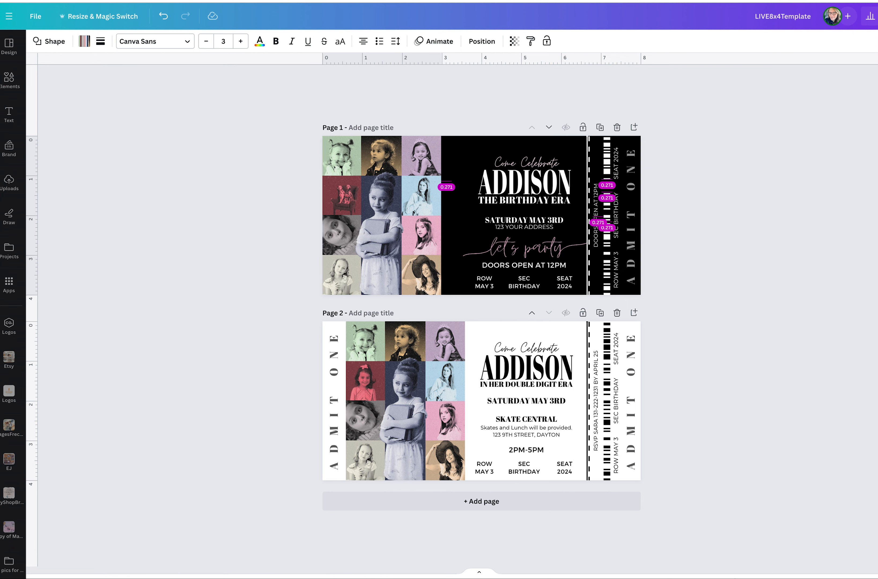
Move the central invitation text block and "let's party" graphic on page 1 left toward the photo collage
left_click(527, 90)
left_click_drag(501, 92, 568, 302)
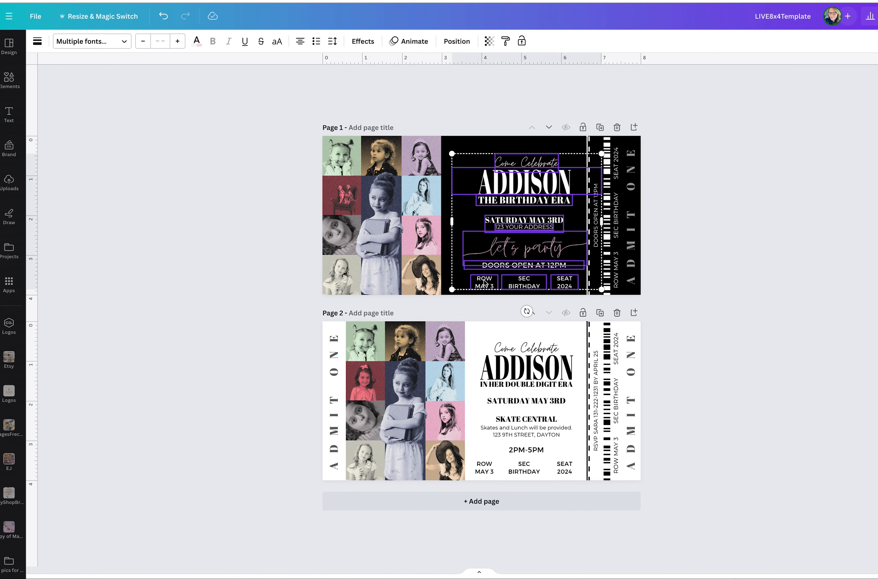
left_click_drag(541, 251, 516, 251)
left_click(579, 91)
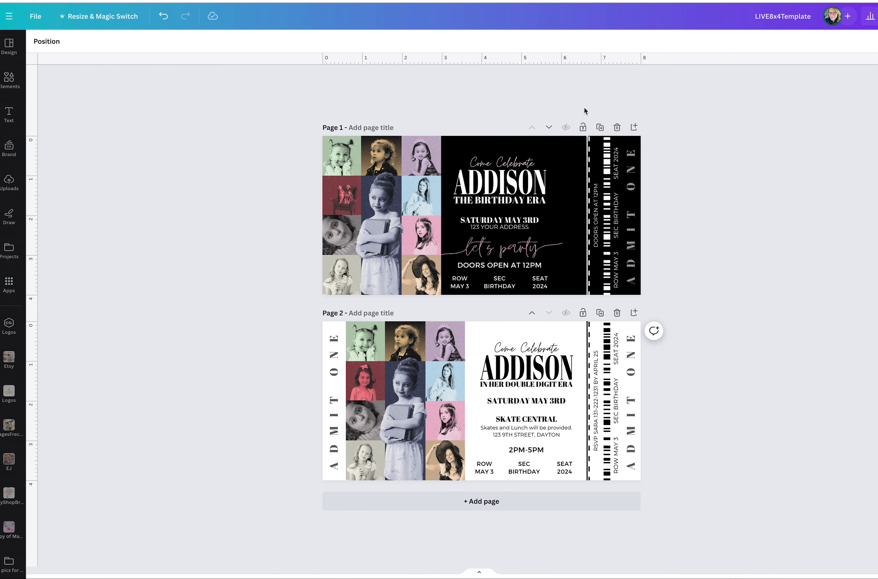
Move the solid divider line, the dashed line and the vertical "DOORS OPEN AT 12PM" text on page 1 left toward the invitation text
left_click(587, 155)
left_click_drag(588, 155, 568, 155)
left_click(641, 104)
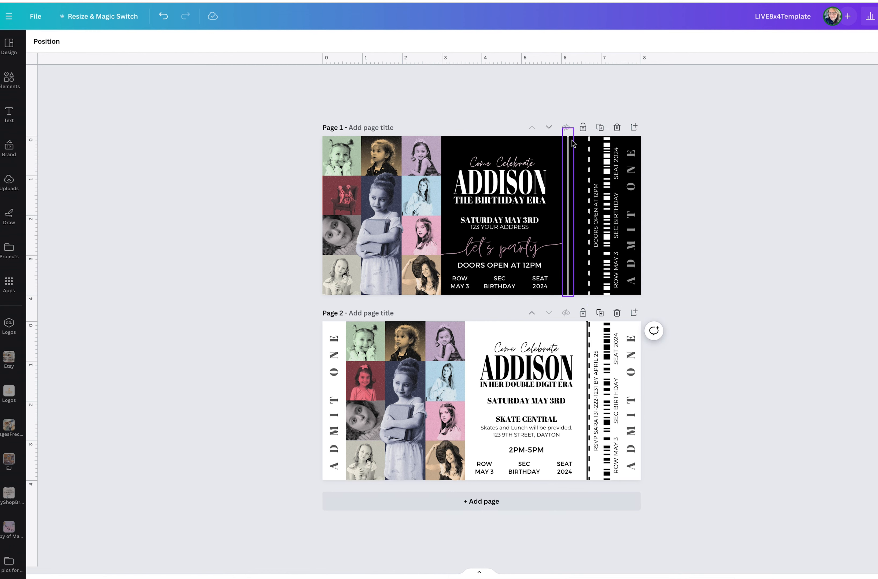
left_click(590, 146)
left_click_drag(590, 146, 571, 146)
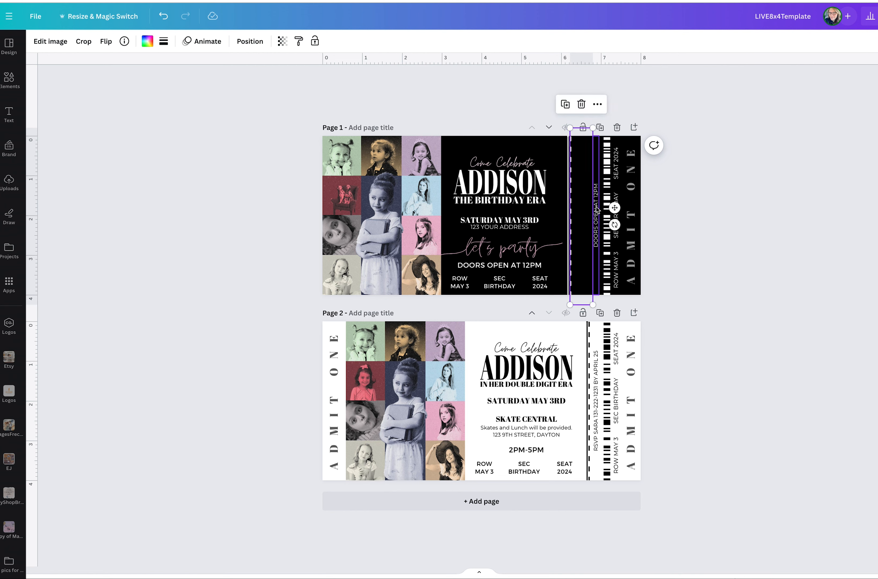
left_click_drag(598, 211, 579, 211)
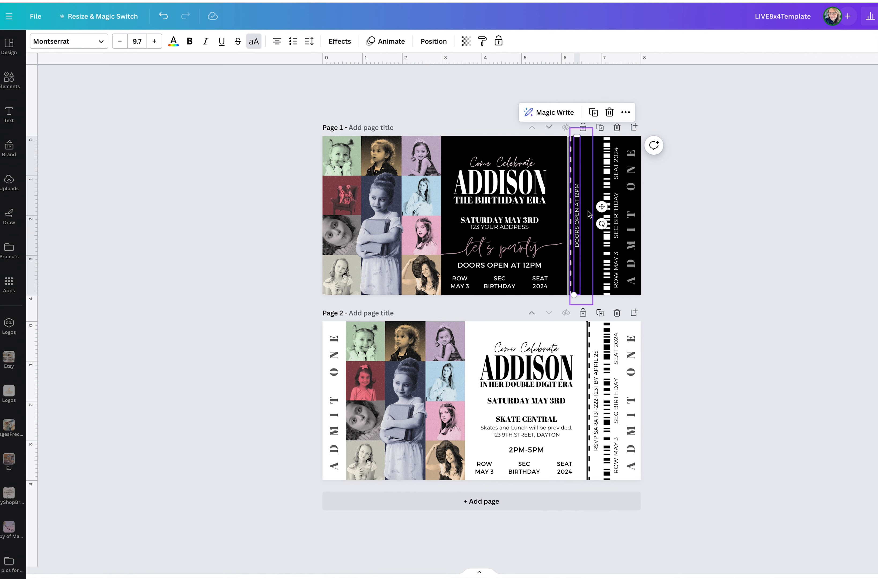
Duplicate the vertical "DOORS OPEN AT 12PM" text, place the copy beside the original and select its wording for editing
key("super+d")
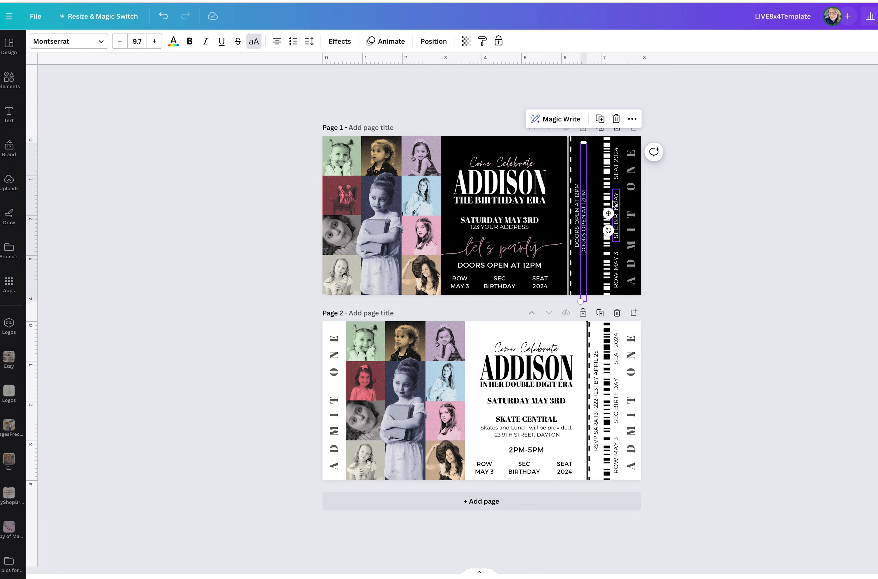
left_click_drag(585, 222, 587, 214)
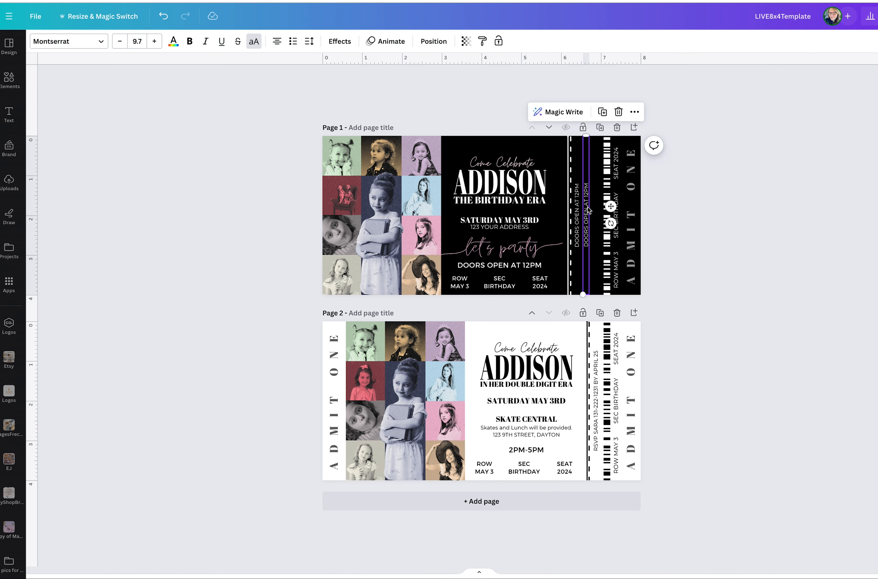
left_click(635, 114)
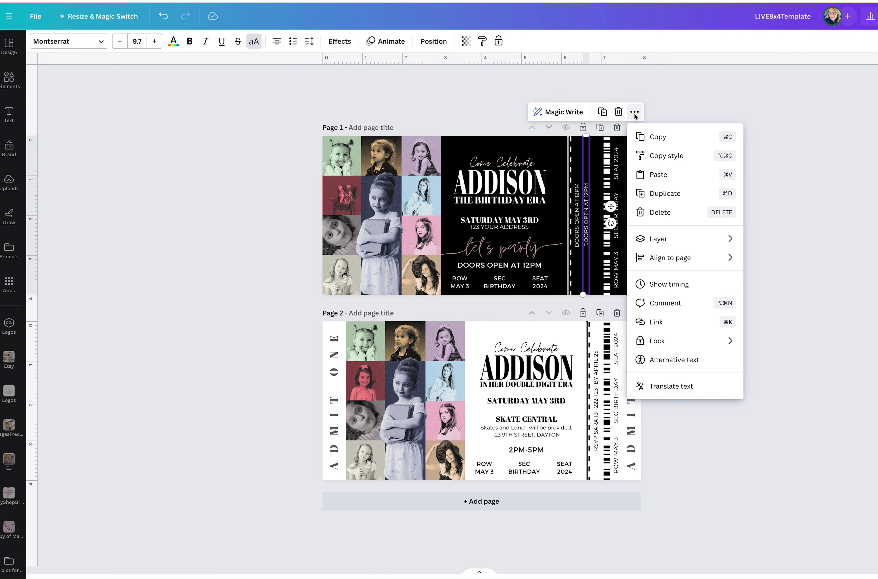
left_click(705, 86)
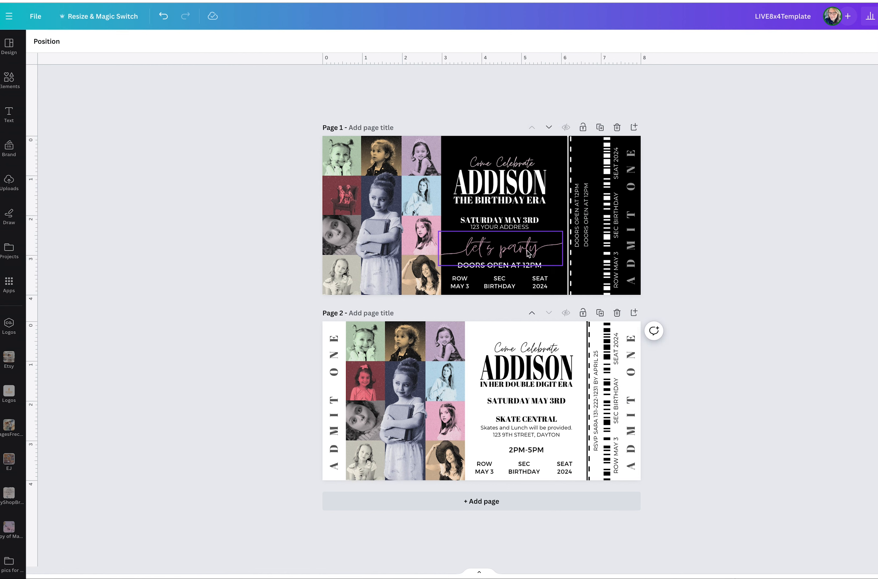
left_click_drag(588, 234, 587, 230)
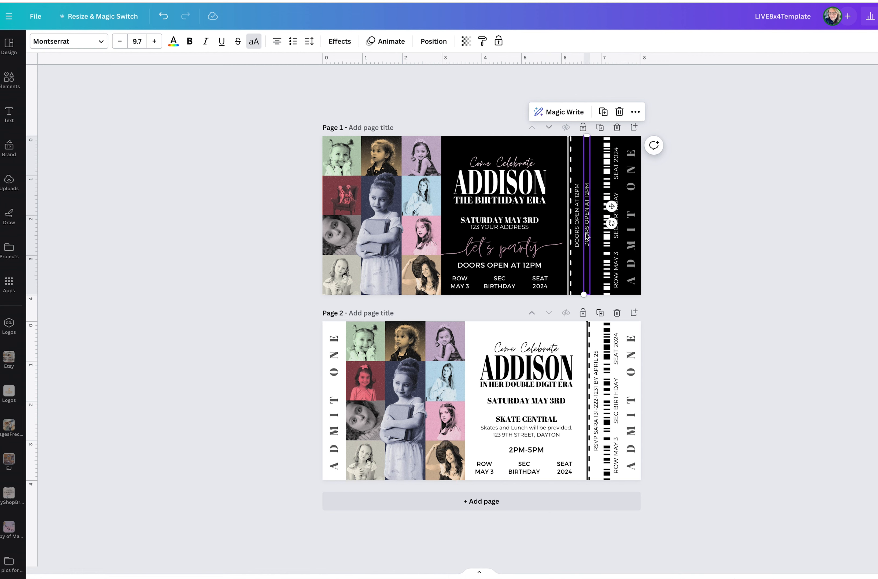
double_click(588, 238)
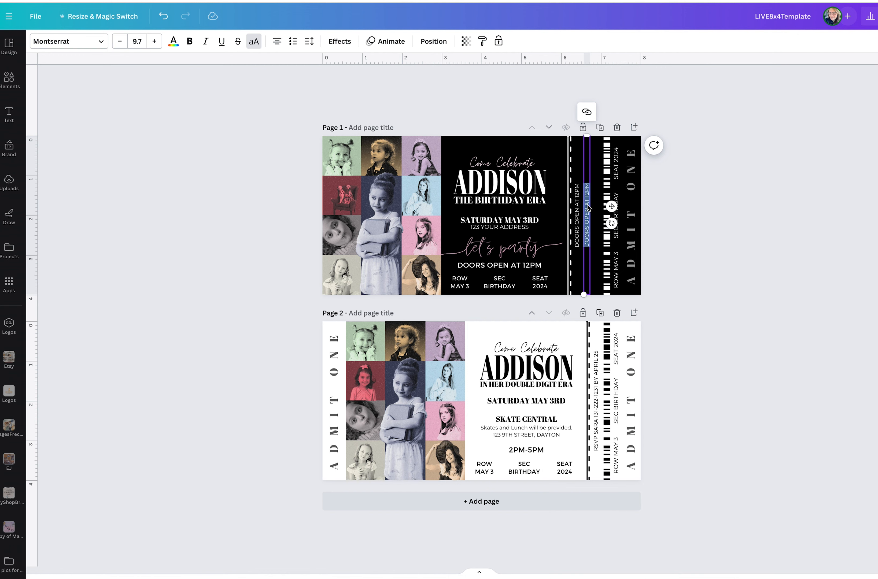
Undo the text duplicate and divider moves, and step the invitation text back to the middle between collage and divider
key("ctrl+z")
key("ctrl+z")
key("ctrl+z")
key("ctrl+z")
key("ctrl+z")
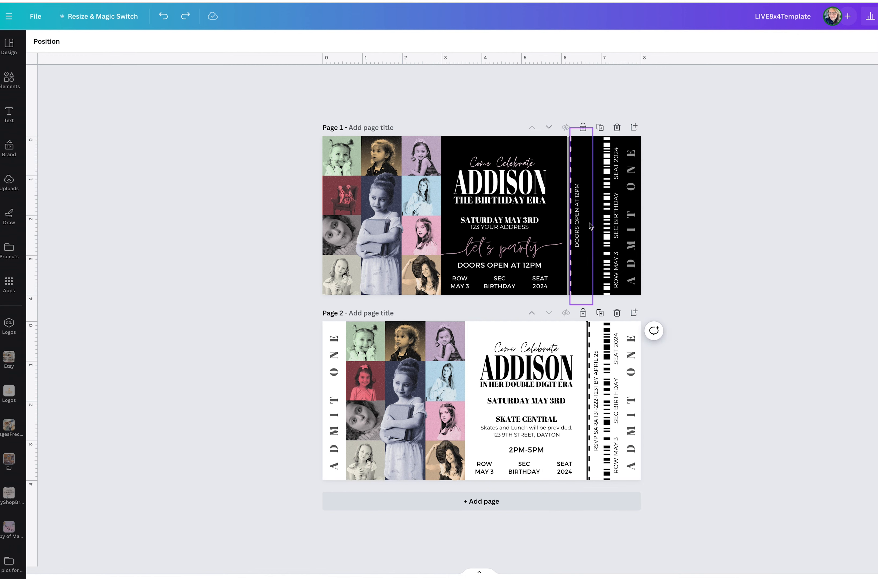
key("ctrl+z")
key("ctrl+z")
key("ctrl+z")
key("ctrl+z")
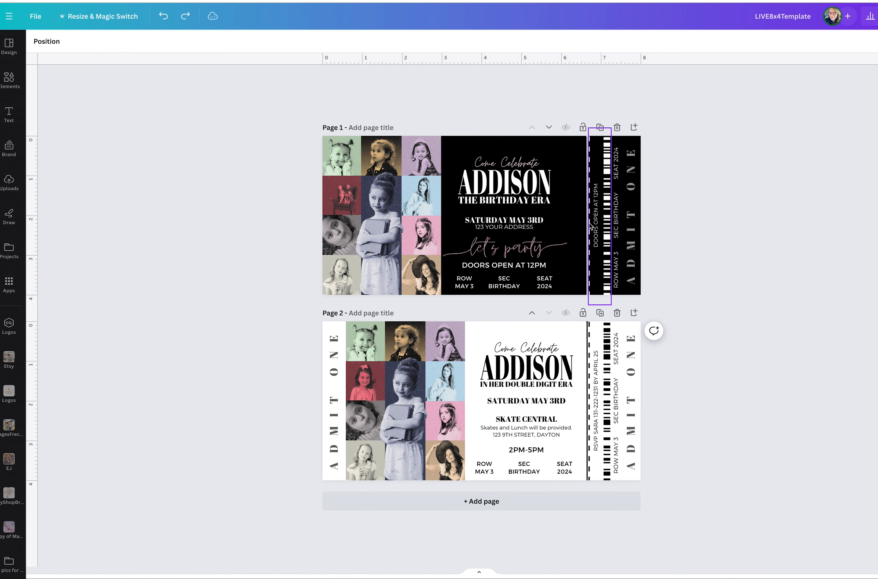
key("ctrl+z")
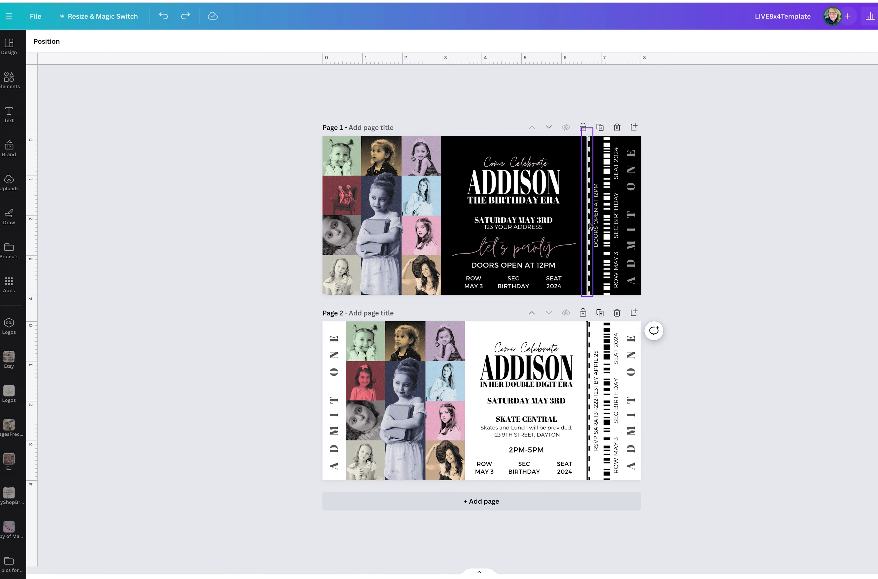
Enlarge the "let's party" graphic on page 1 so it spans from the photo collage to the divider line
left_click(521, 257)
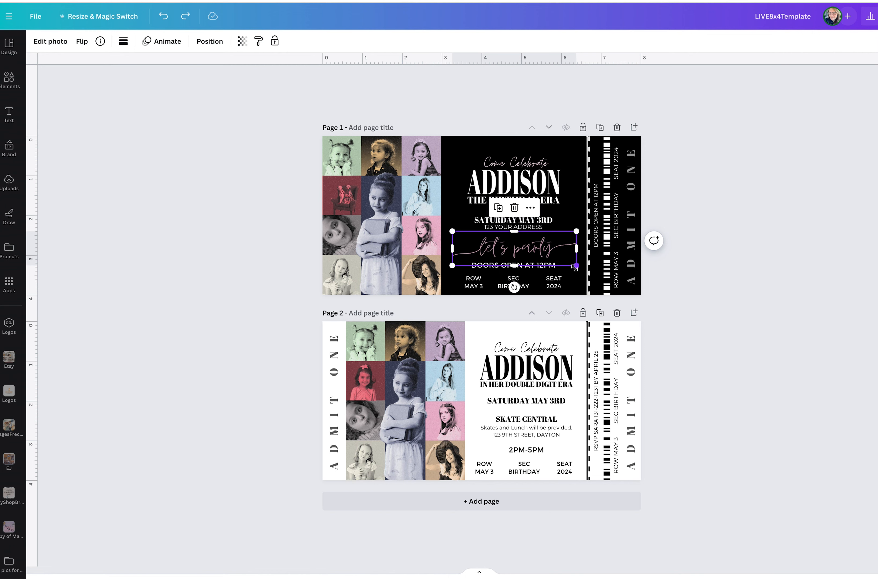
left_click_drag(574, 268, 588, 271)
left_click_drag(452, 231, 441, 228)
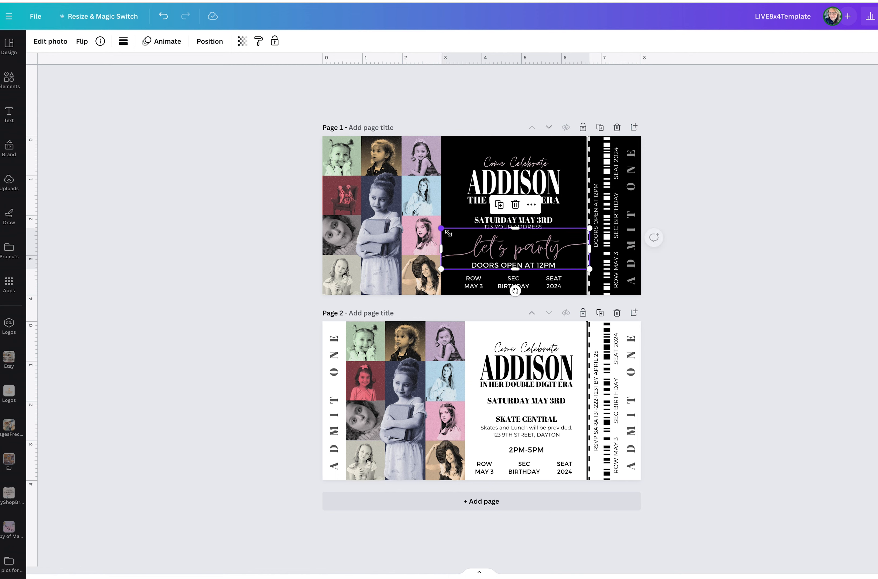
Move the "let's party" graphic and the heading, name, date and address text on page 1 up slightly
left_click(702, 292)
left_click(544, 253)
left_click_drag(544, 253, 543, 245)
left_click(721, 167)
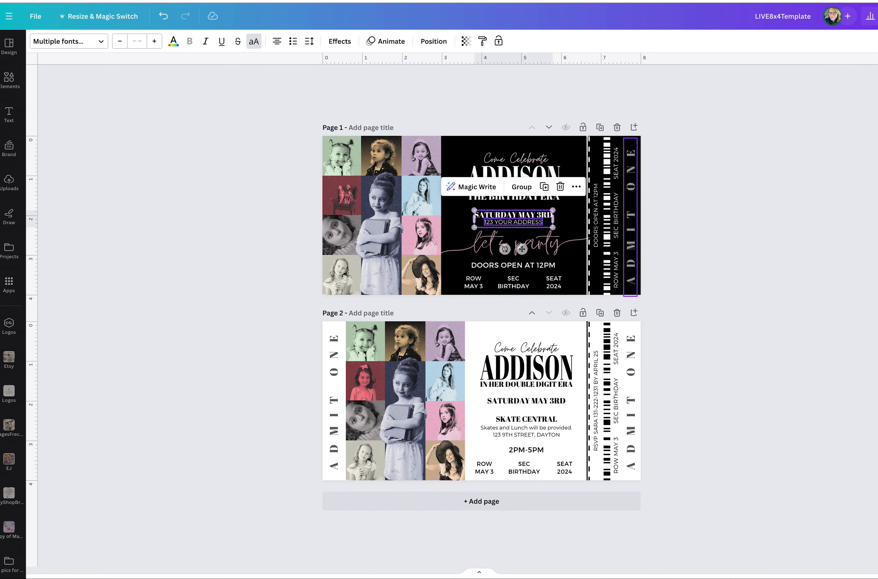
left_click(715, 204)
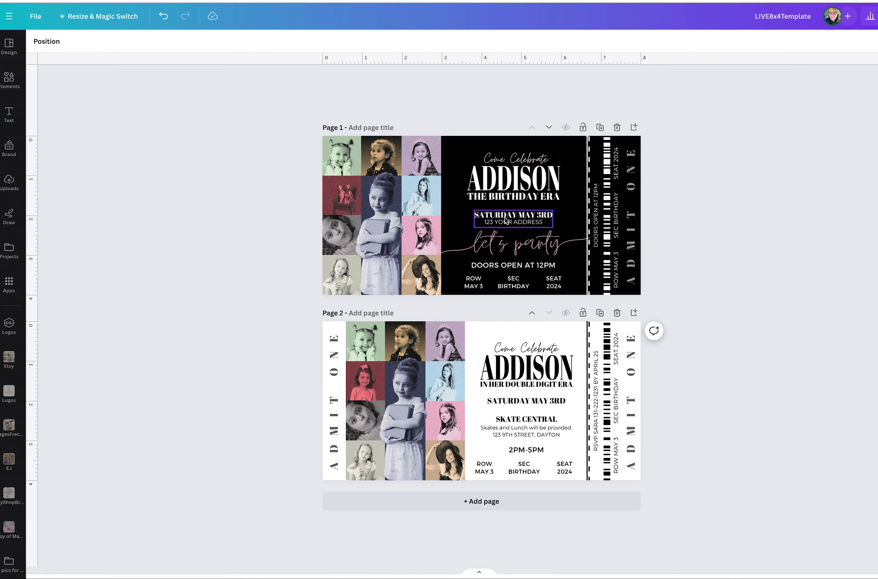
left_click(512, 245)
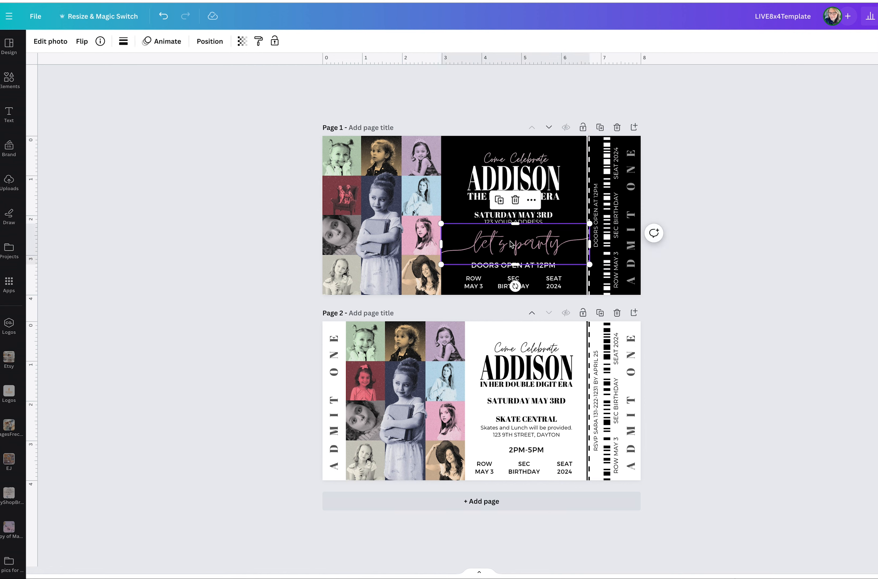
left_click(598, 149)
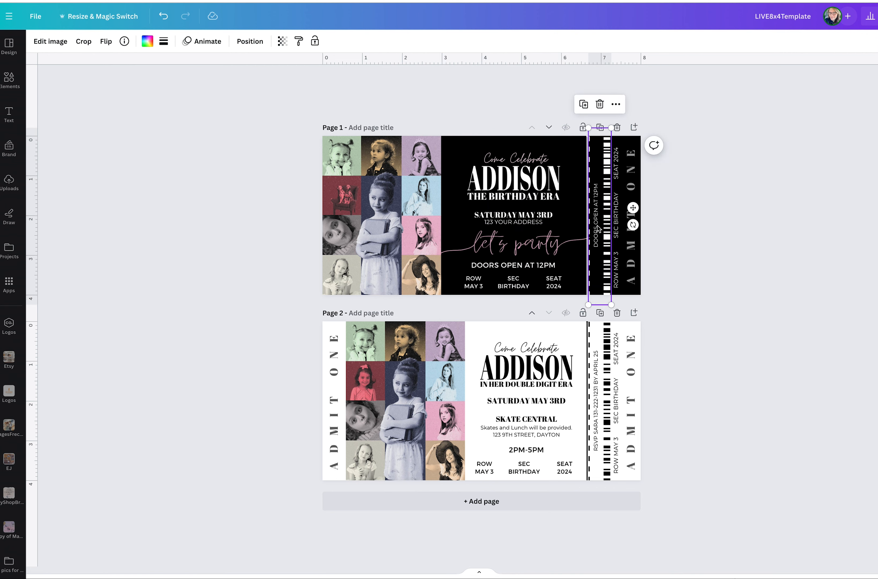
left_click(591, 287)
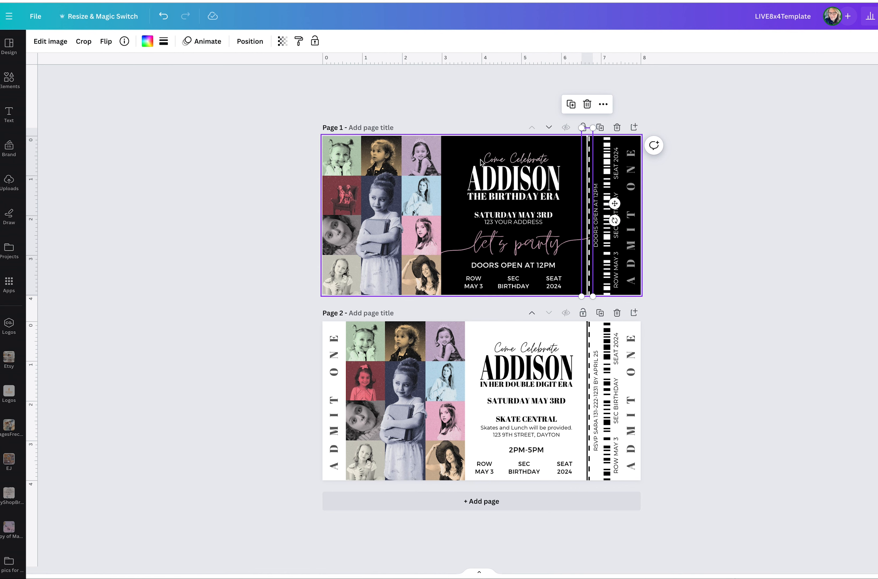
left_click(604, 265)
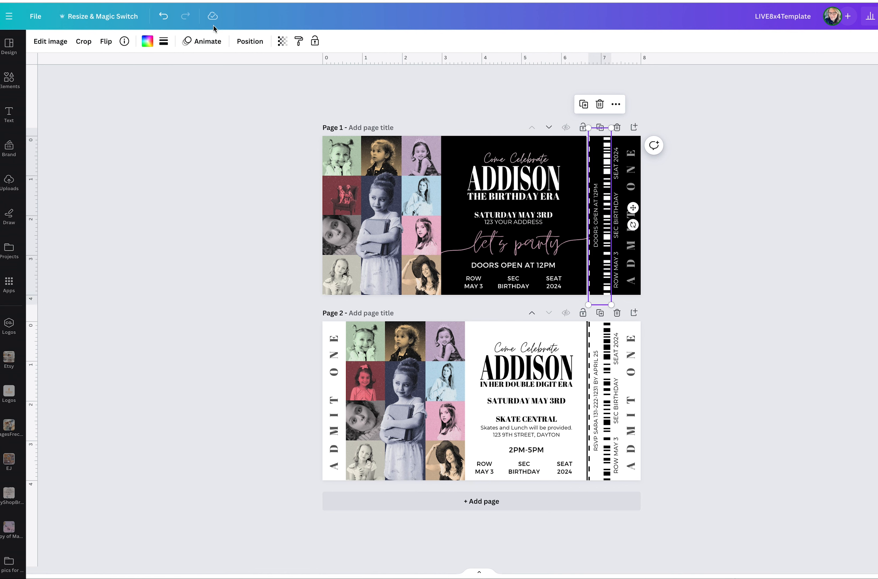
Set the custom duotone highlights of the "let's party" graphic on page 1 to turquoise (#4CFFD4)
left_click(517, 242)
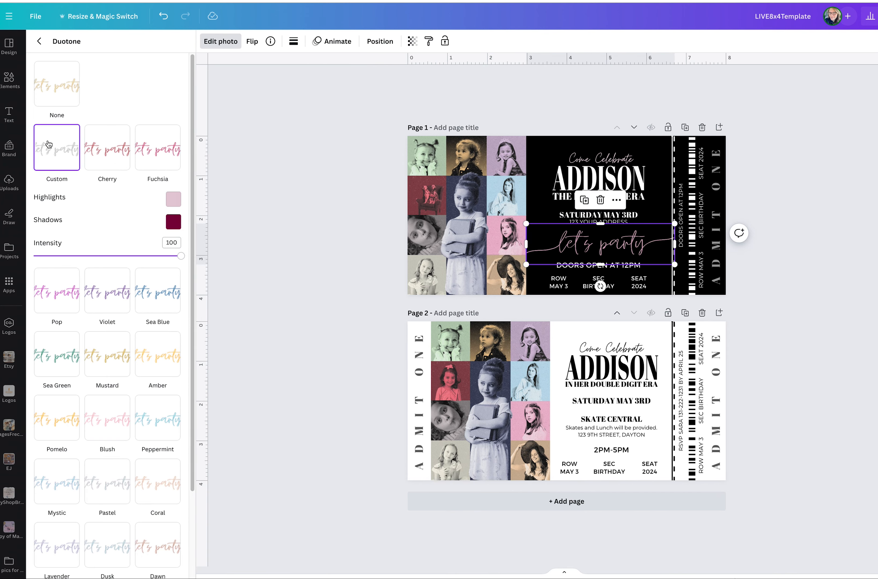
scroll(113, 485, "down", 3)
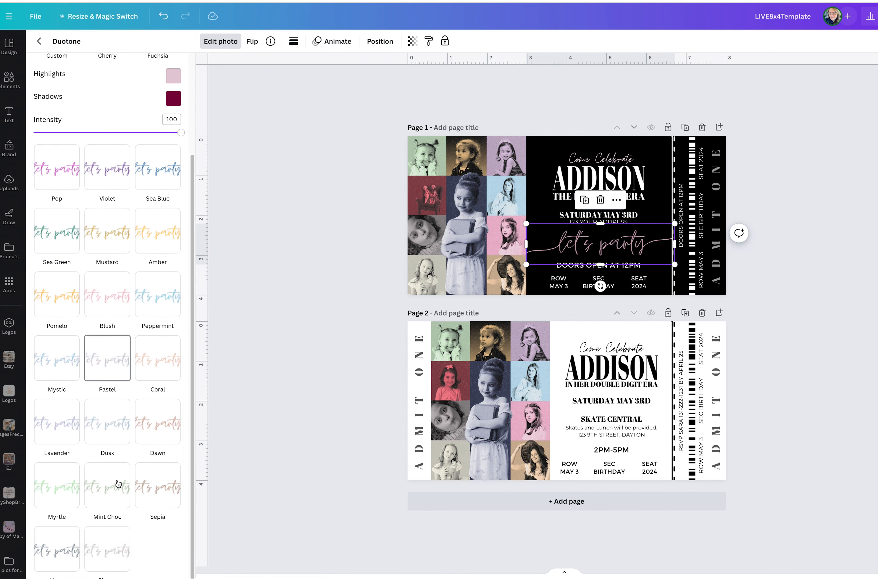
scroll(117, 187, "up", 3)
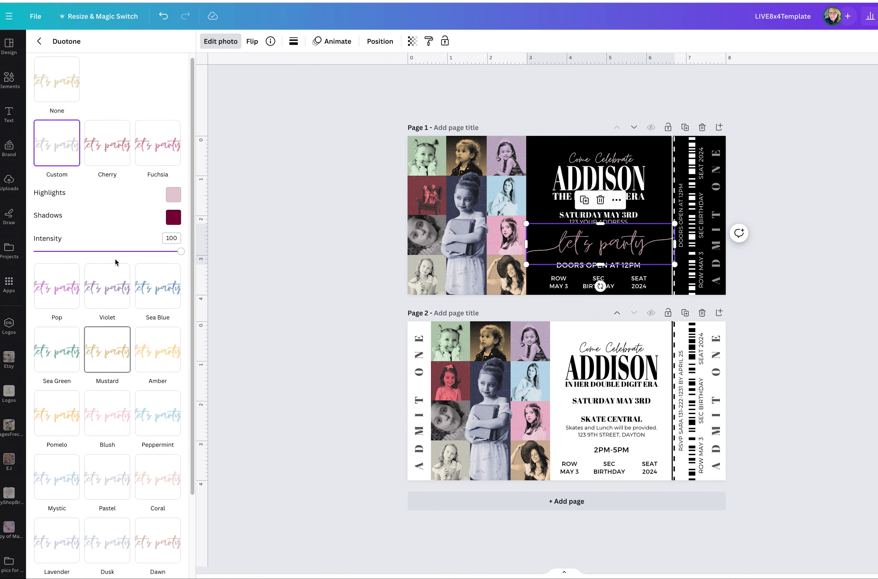
left_click(171, 203)
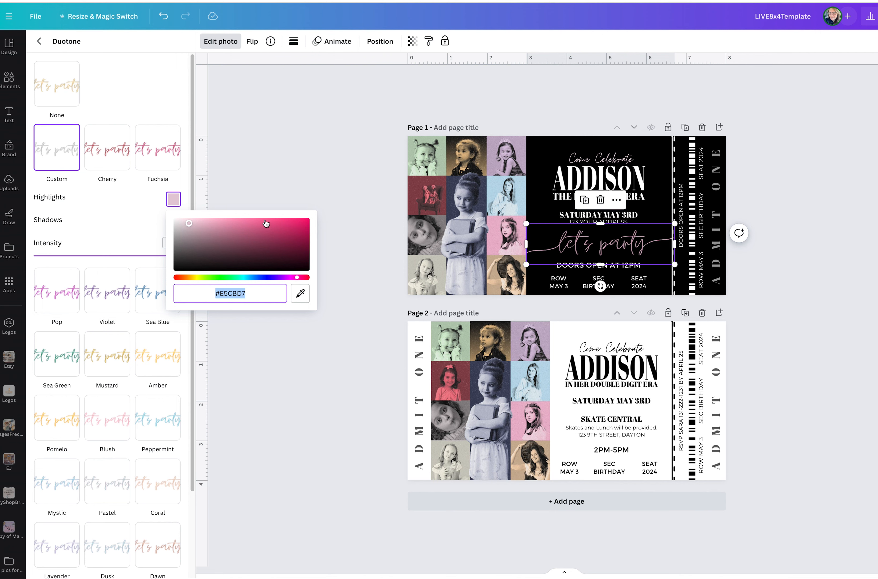
mouse_move(256, 277)
left_mouse_down()
mouse_move(236, 277)
mouse_move(243, 221)
mouse_move(268, 206)
left_mouse_up()
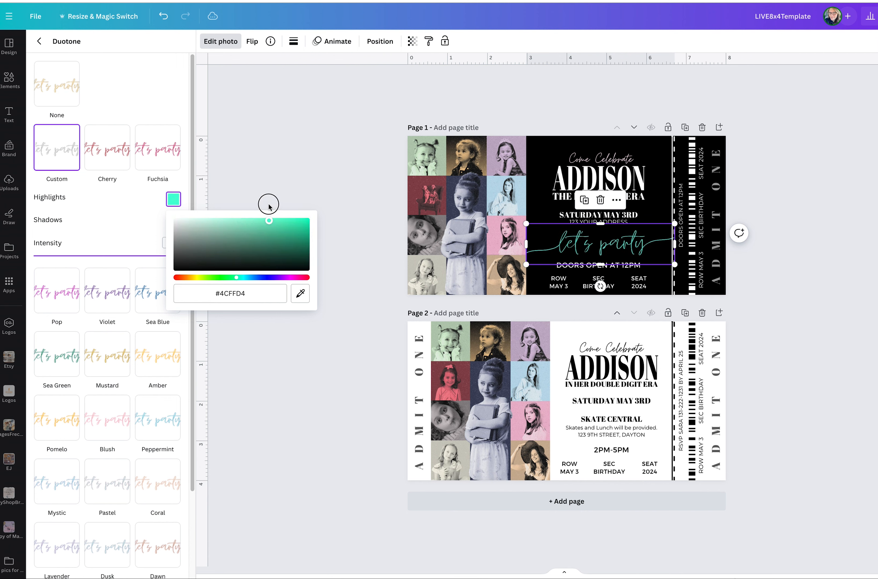
Set the "let's party" graphic's duotone shadows to a matching turquoise (#4EFFD5) and leave the photo editing
left_click(148, 229)
left_click(174, 222)
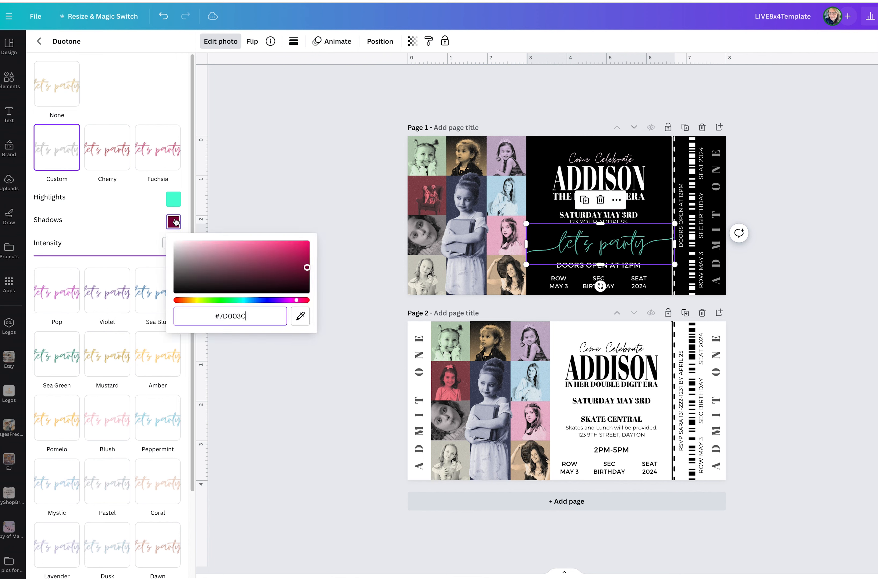
left_click_drag(232, 300, 237, 300)
left_click_drag(253, 250, 269, 237)
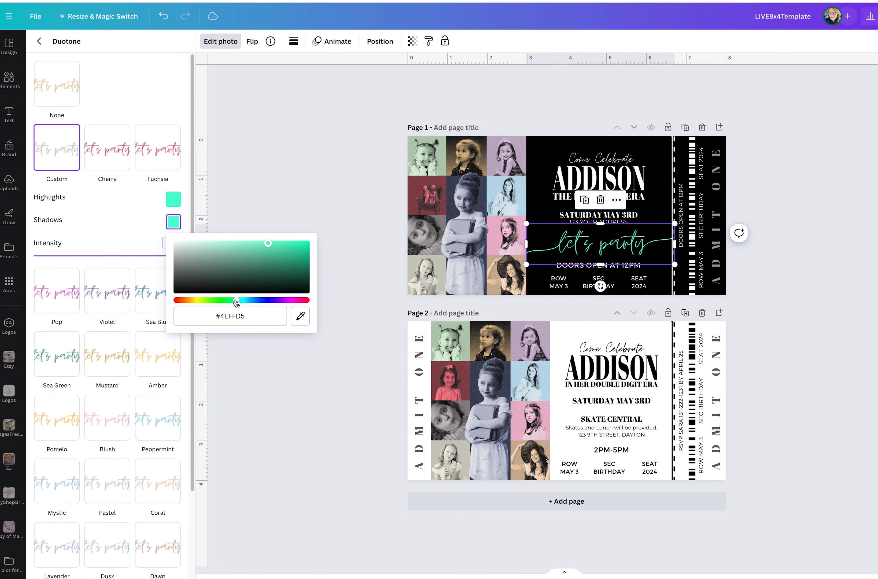
left_click(300, 317)
left_click(172, 203)
left_click(773, 145)
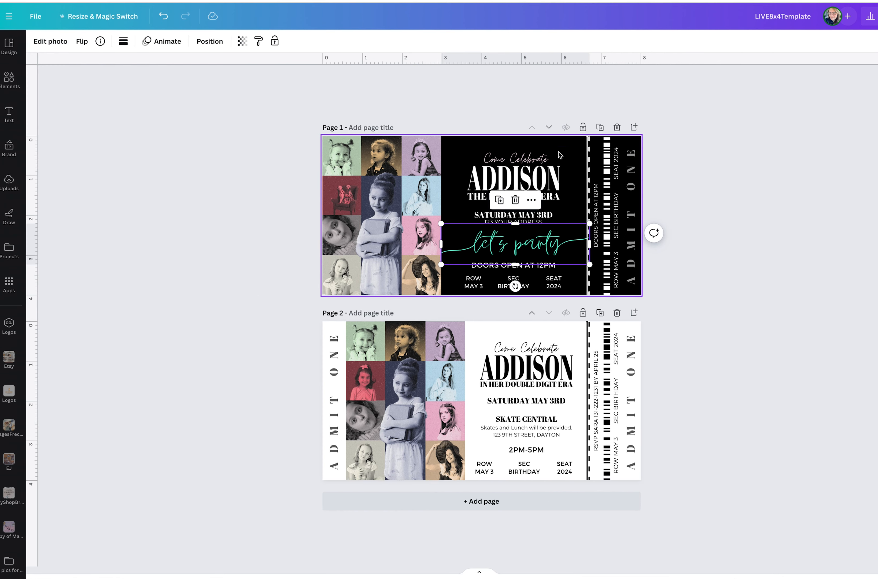
left_click(551, 177)
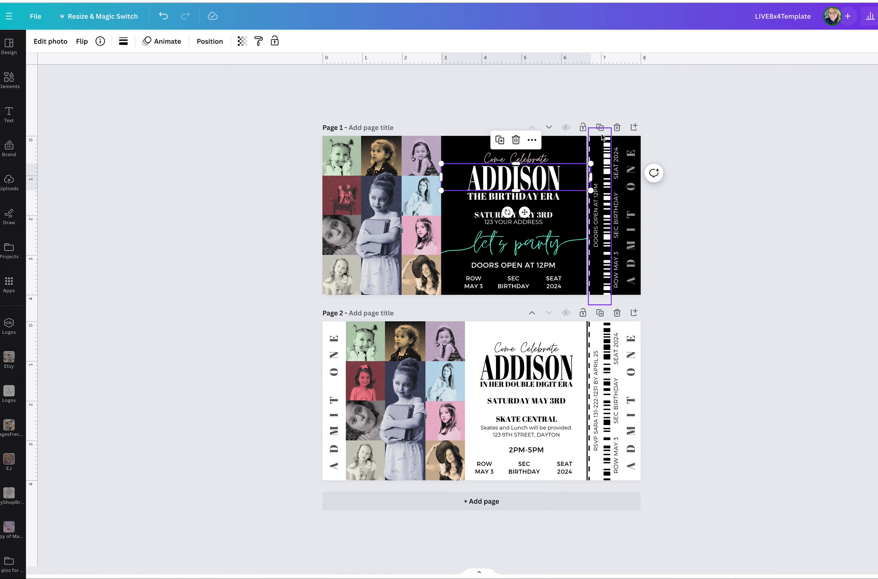
Create a new custom-size design 24 inches wide and 36 inches high
left_click(31, 19)
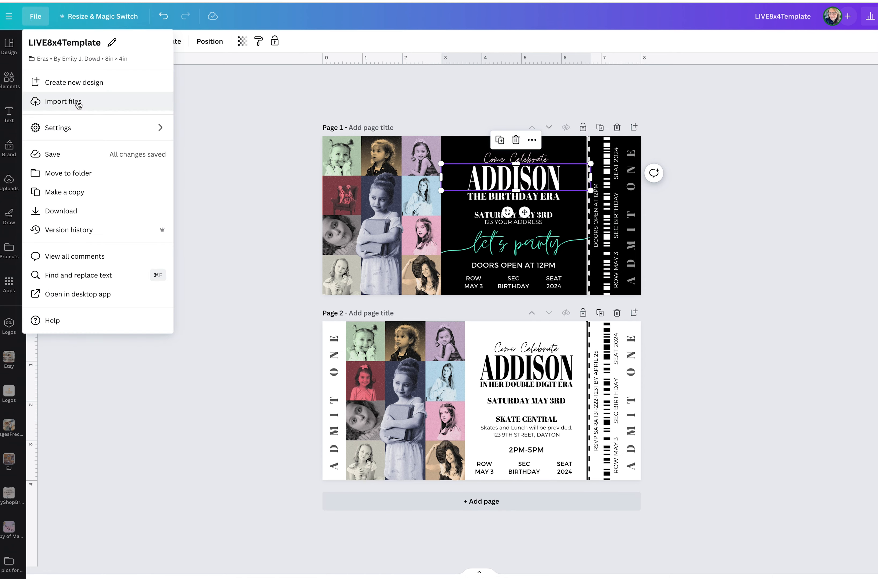
left_click(81, 82)
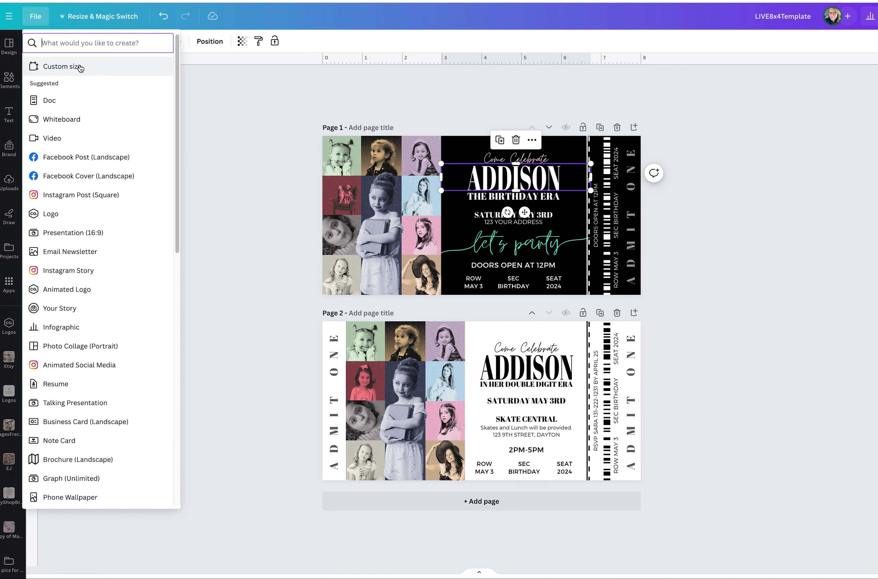
left_click(77, 66)
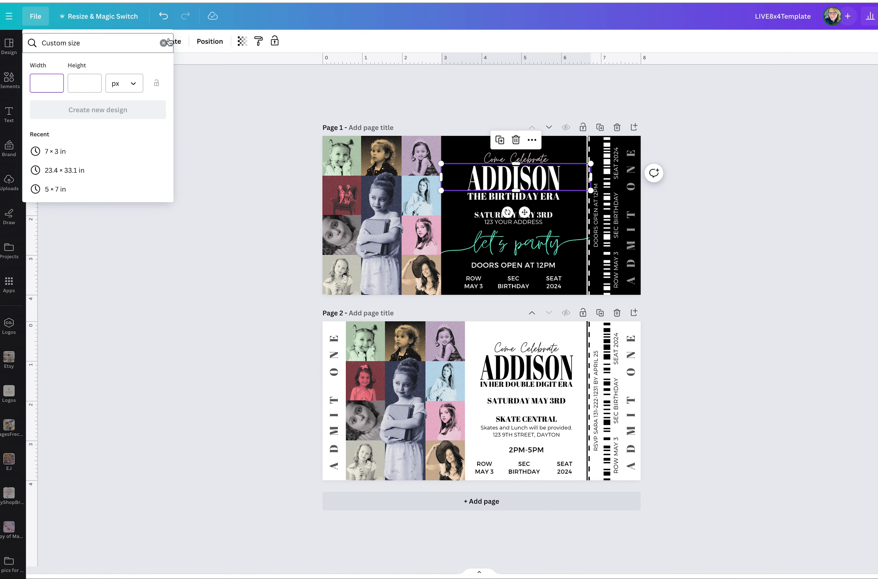
left_click(125, 83)
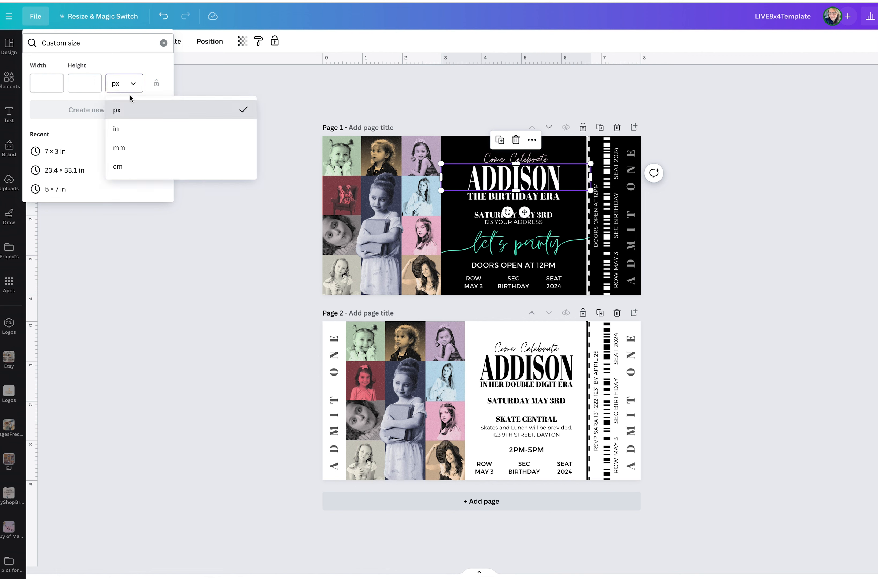
left_click(128, 127)
left_click(52, 90)
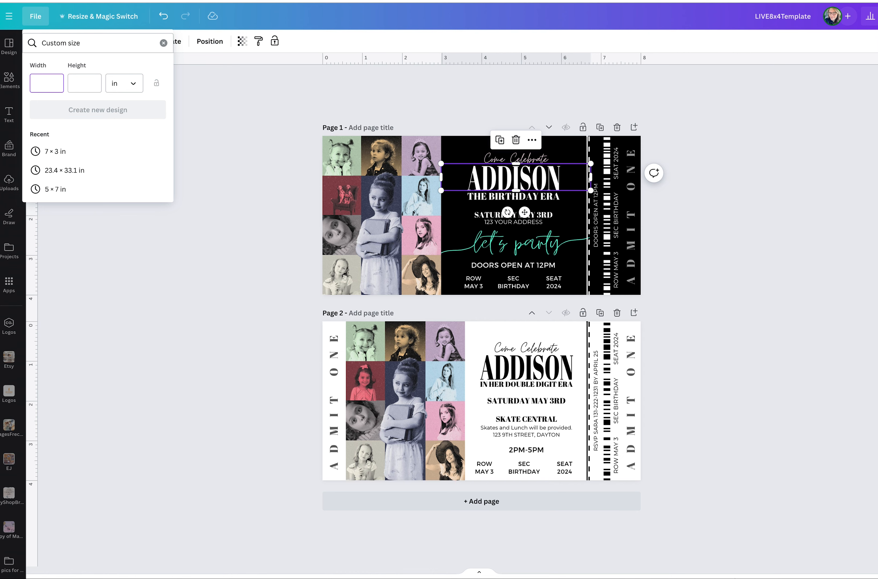
key("Tab")
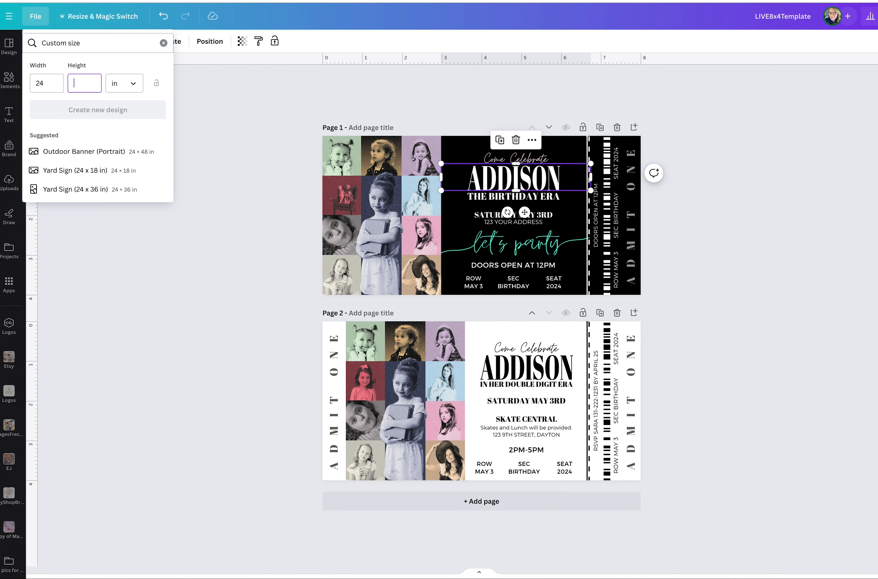
type("36")
left_click(125, 116)
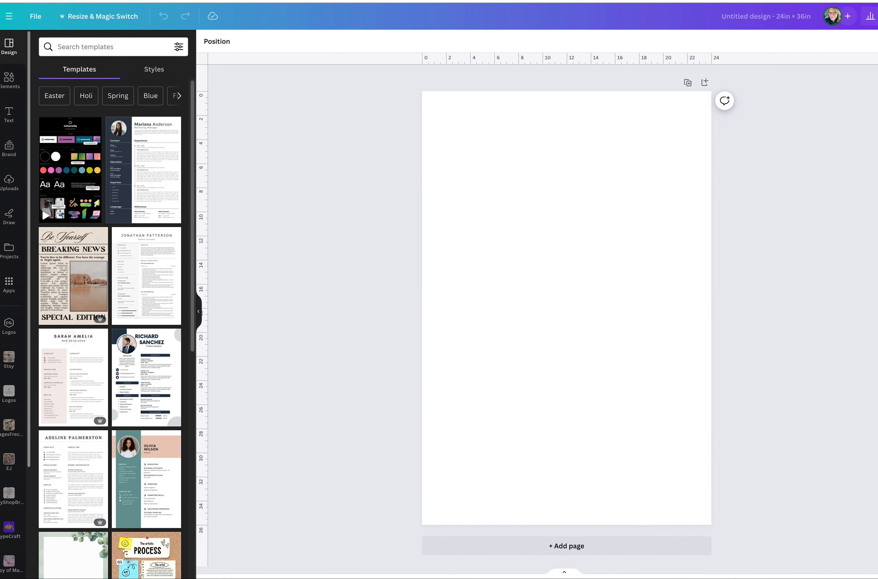
Copy the photo collage from page 1 of the ticket template and paste it into the blank 24 × 36 in design
key("ctrl+shift+Tab")
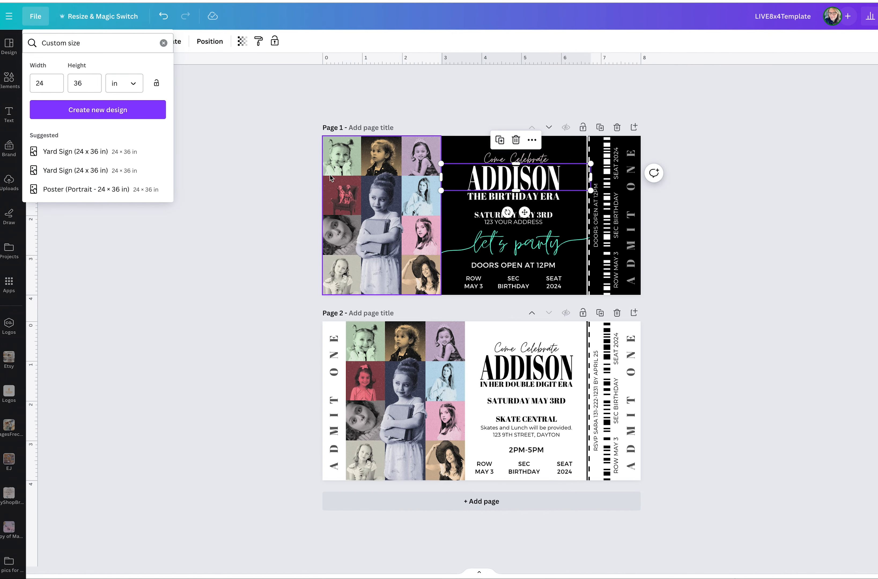
left_click(294, 166)
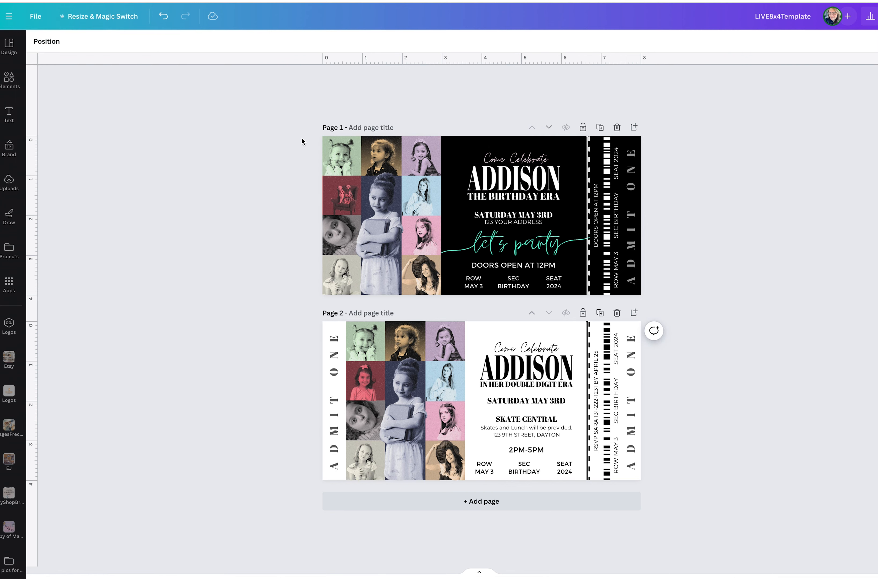
left_click_drag(300, 105, 424, 293)
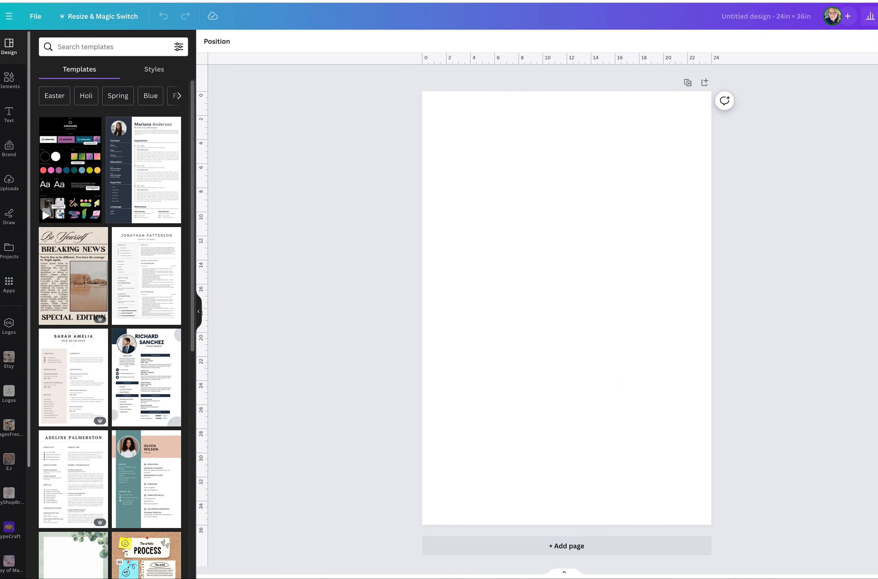
left_click(536, 234)
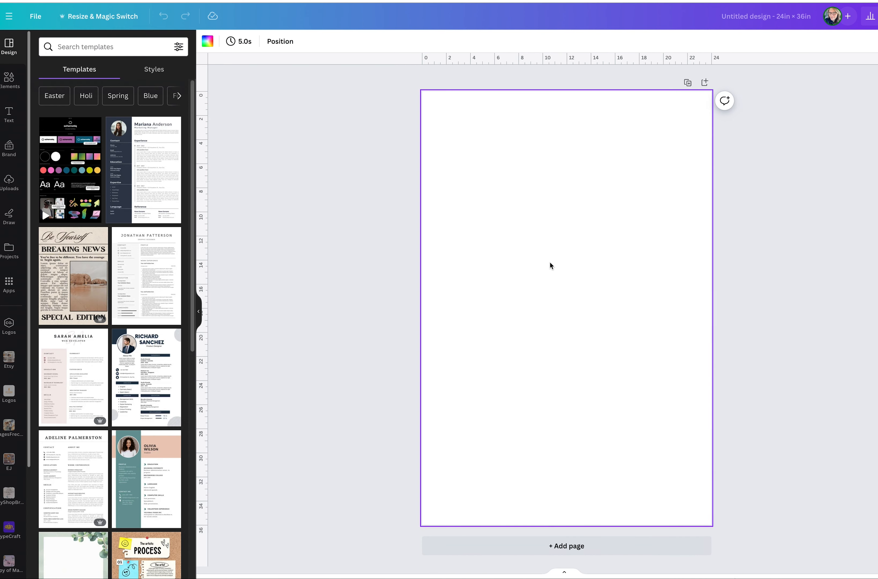
key("ctrl+v")
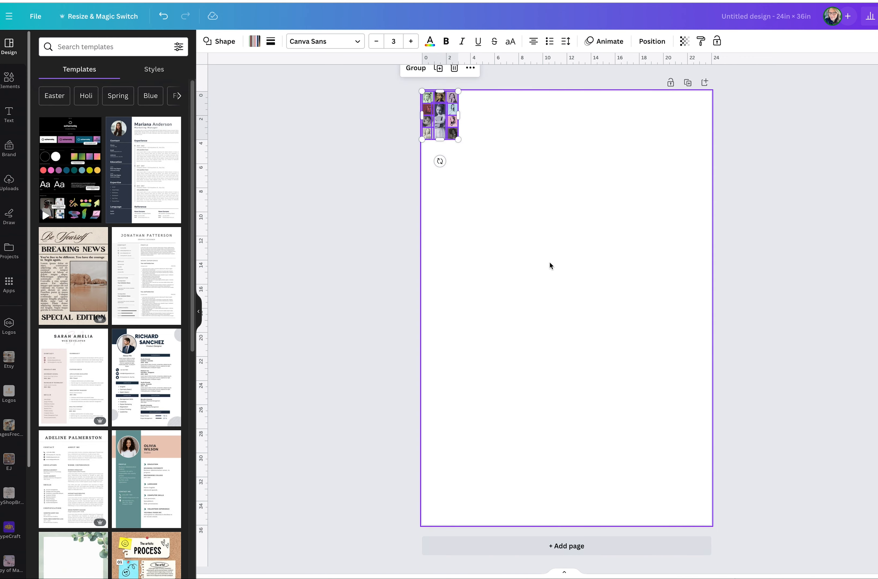
Enlarge the pasted collage to about 22 inches wide and centre it horizontally, leaving room below for text
left_click_drag(457, 141, 685, 444)
left_click_drag(570, 259, 584, 273)
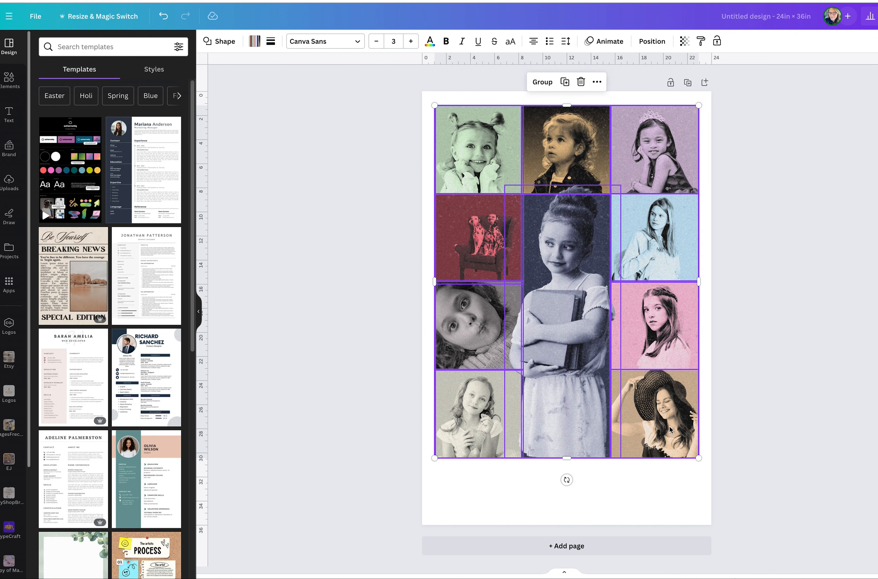
left_click(781, 414)
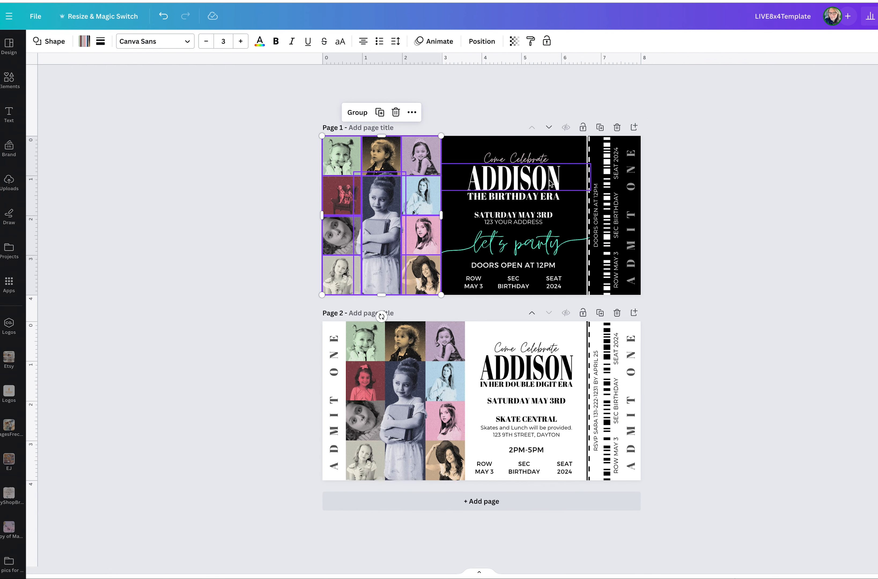
Copy the name graphic and "THE BIRTHDAY ERA" text from the ticket into the poster, enlarged beneath the collage
left_click(550, 185)
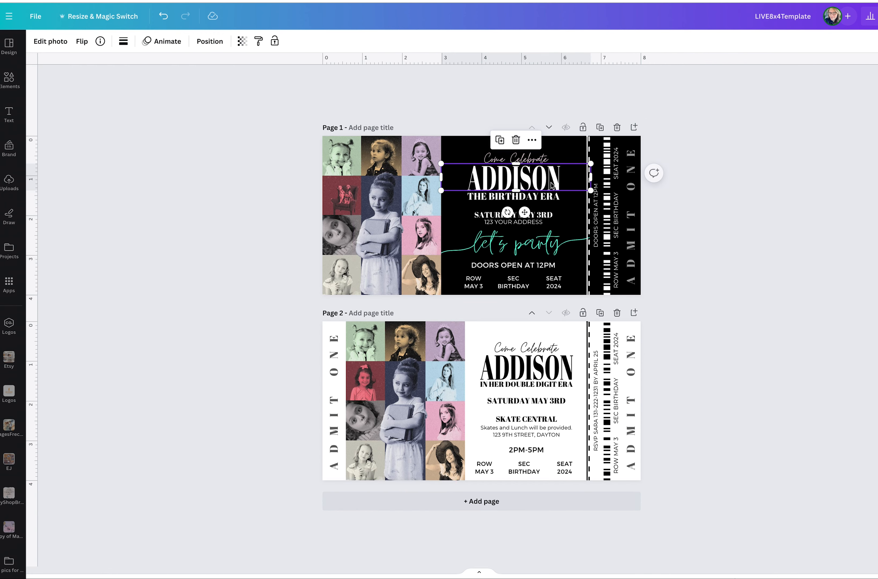
left_click(553, 201, "shift")
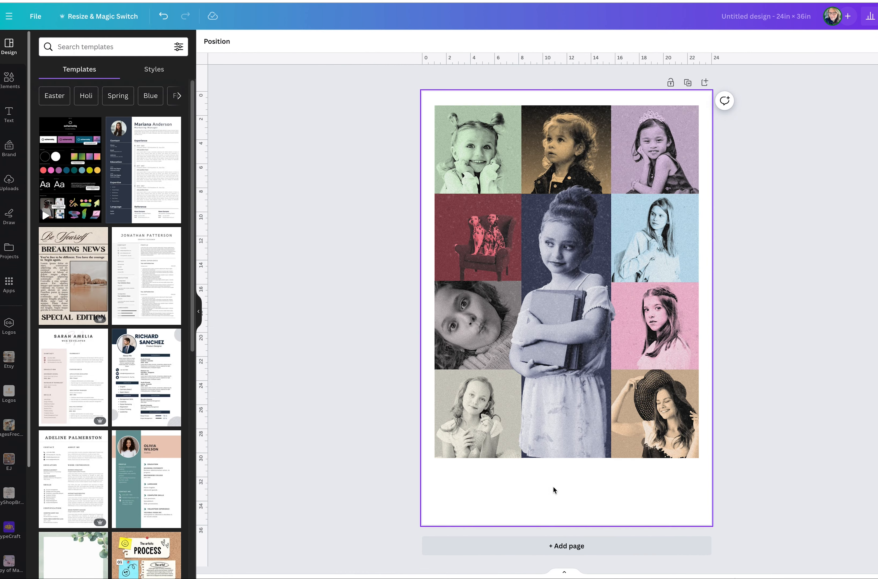
left_click(558, 497)
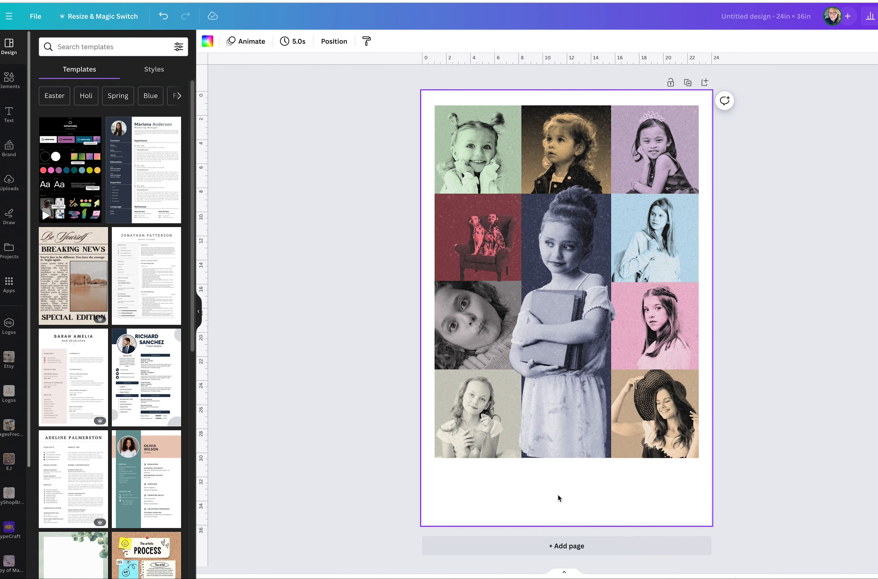
key("super+v")
left_click_drag(484, 102, 697, 544)
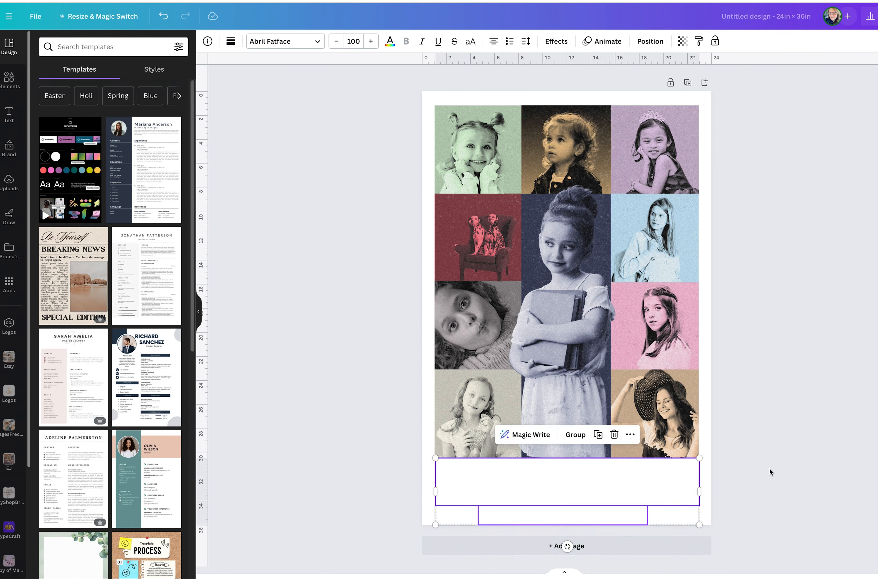
left_click(766, 503)
Set the poster name graphic's duotone highlights to black, keeping its shadows at #000000
left_click(592, 495)
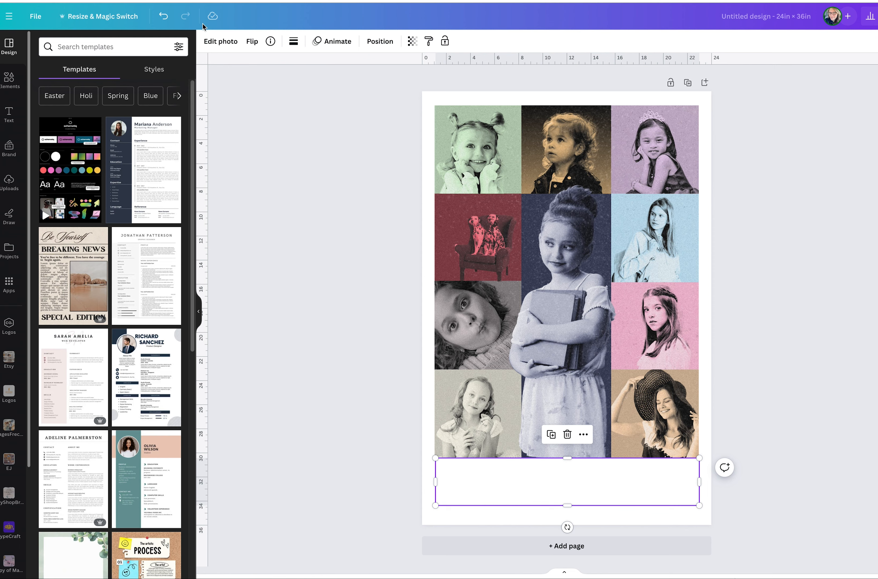
left_click(218, 42)
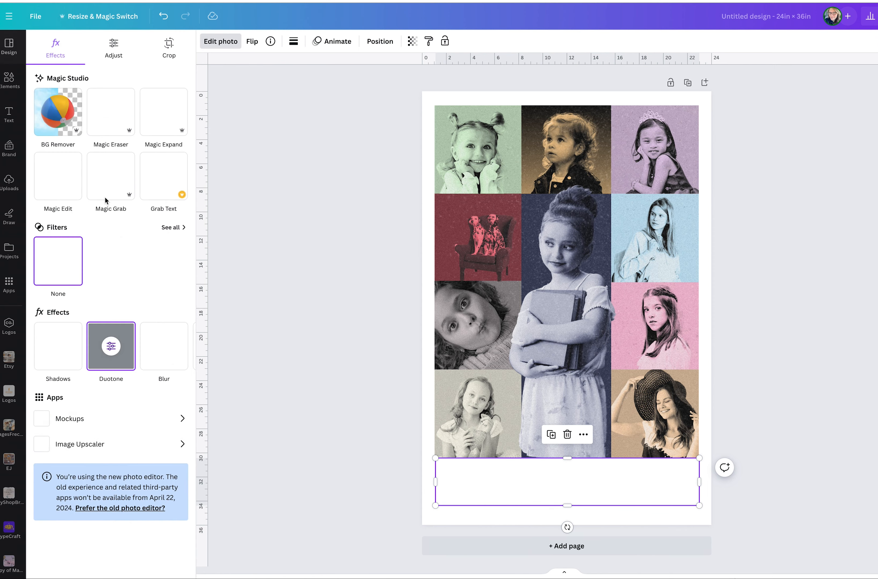
left_click(106, 357)
left_click(173, 199)
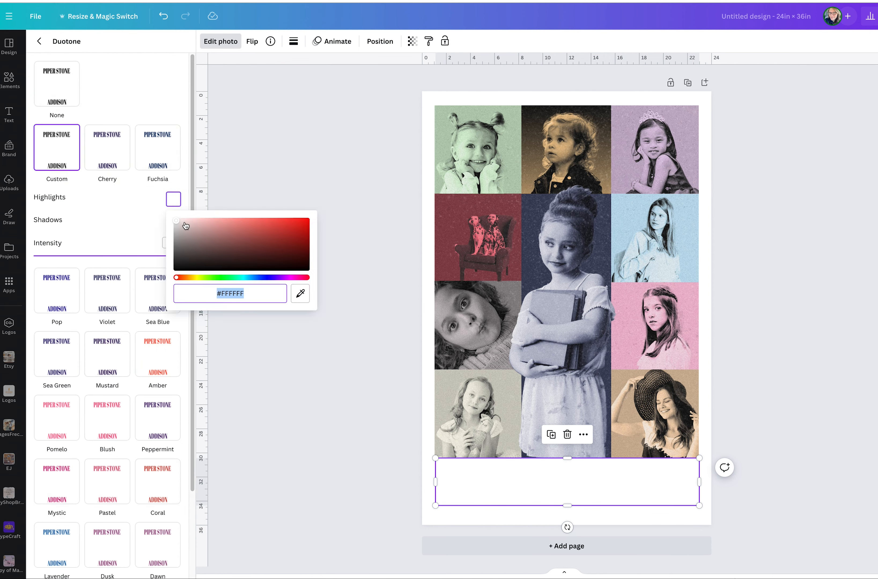
left_click(183, 260)
left_click_drag(176, 266, 164, 306)
left_click(173, 222)
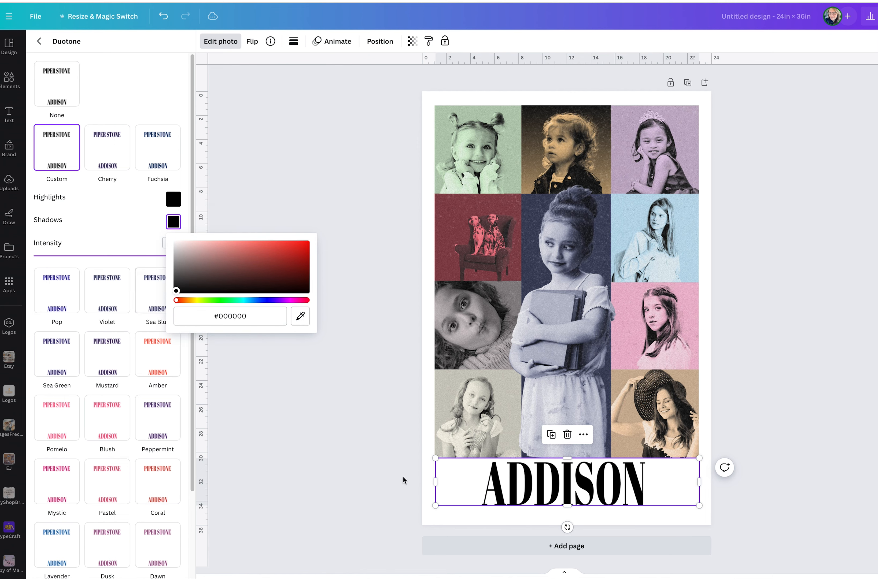
Change the text colour of the "THE BIRTHDAY ERA" line below the name to black
left_click(536, 518)
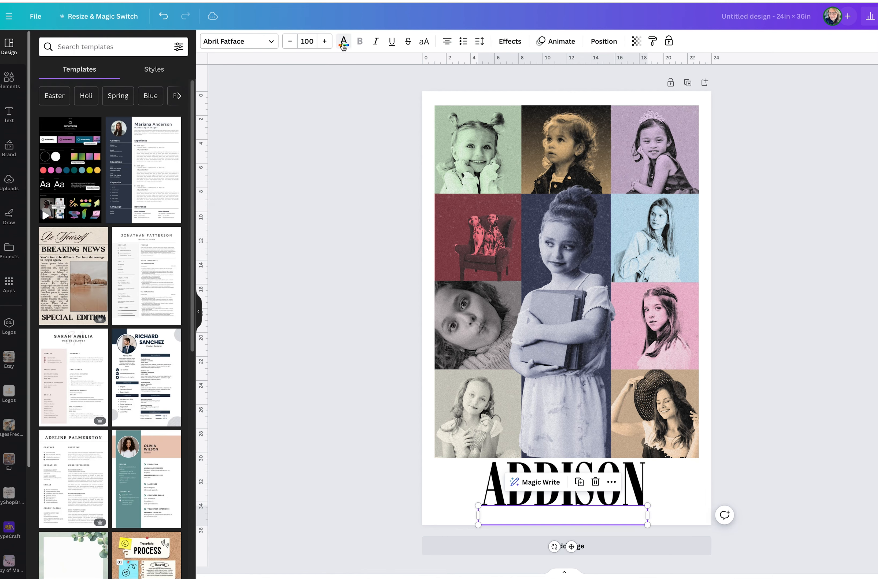
left_click(343, 41)
left_click(69, 98)
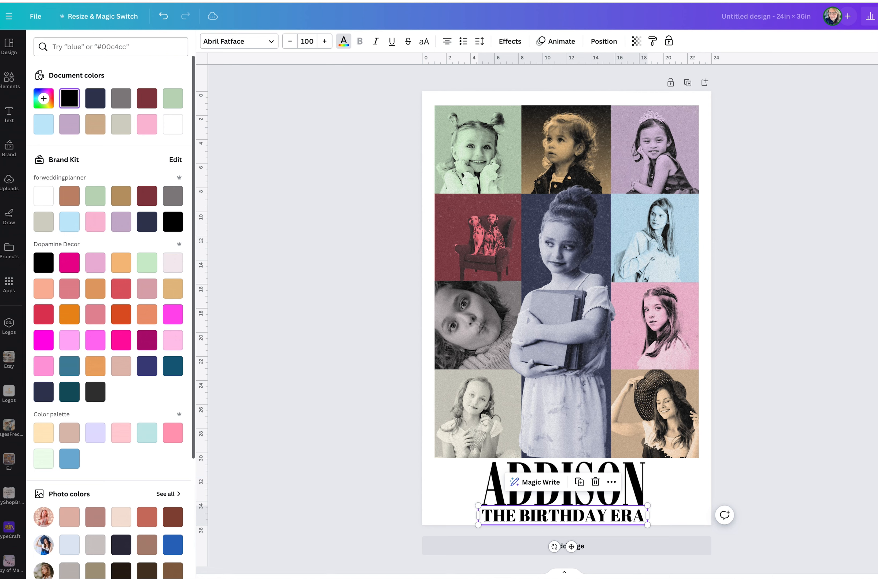
left_click(732, 523)
Enlarge the name graphic and "THE BIRTHDAY ERA" text together so they fill more of the poster's width
left_click_drag(733, 525, 432, 455)
left_click_drag(699, 461, 759, 433)
left_click_drag(434, 441, 387, 430)
Shrink the photo collage to match the width of the name text and nudge it up slightly above the name
left_click_drag(361, 94, 815, 394)
left_click_drag(698, 107, 681, 130)
left_click_drag(434, 458, 463, 449)
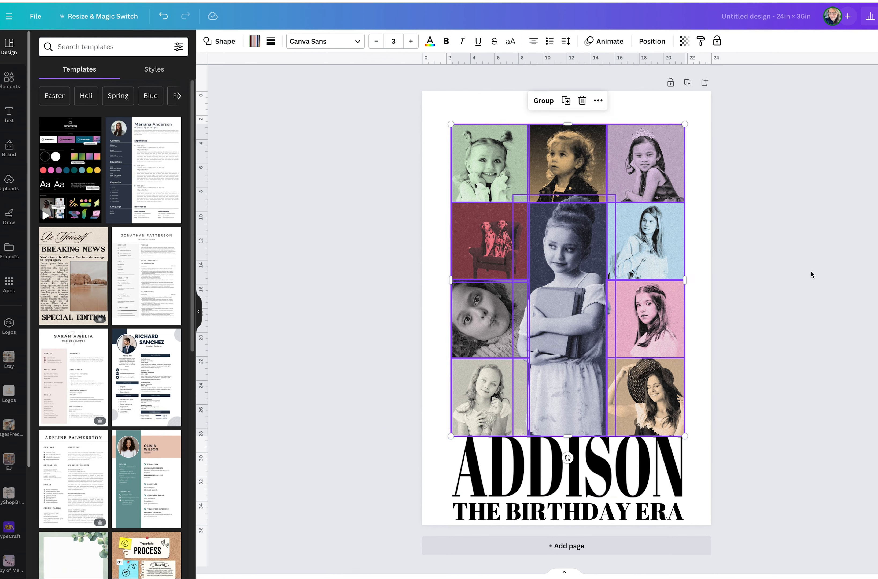
key("shift+Up")
key("shift+Up")
key("shift+Up")
key("shift+Up")
key("shift+Up")
key("shift+Up")
key("shift+Up")
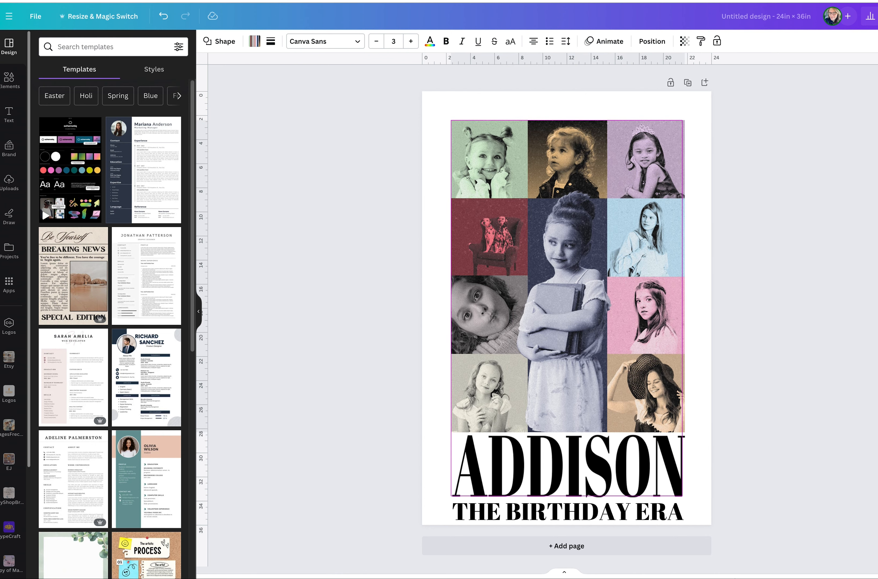
Nudge the photo collage up and slightly left so it clears the name graphic and lines up above it
key("shift+Up")
key("shift+Left")
key("shift+Left")
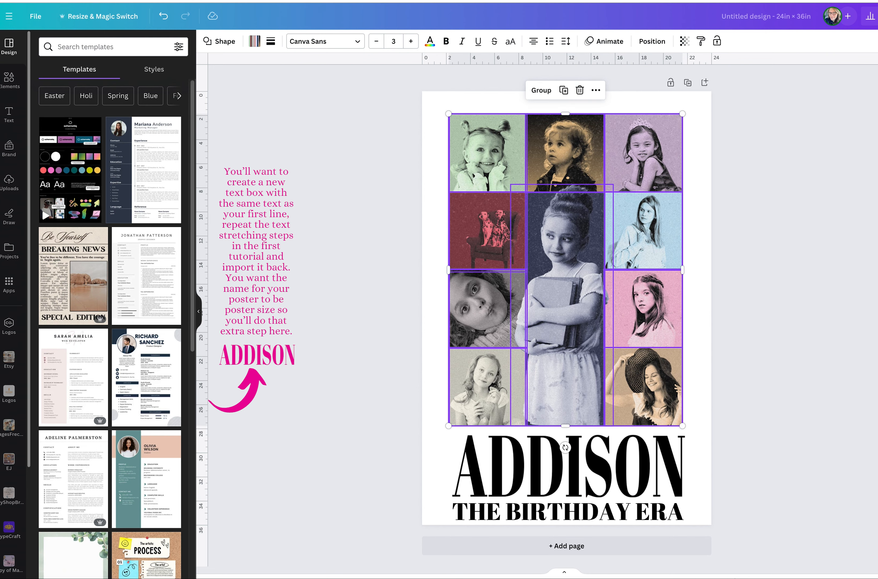
key("shift+Right")
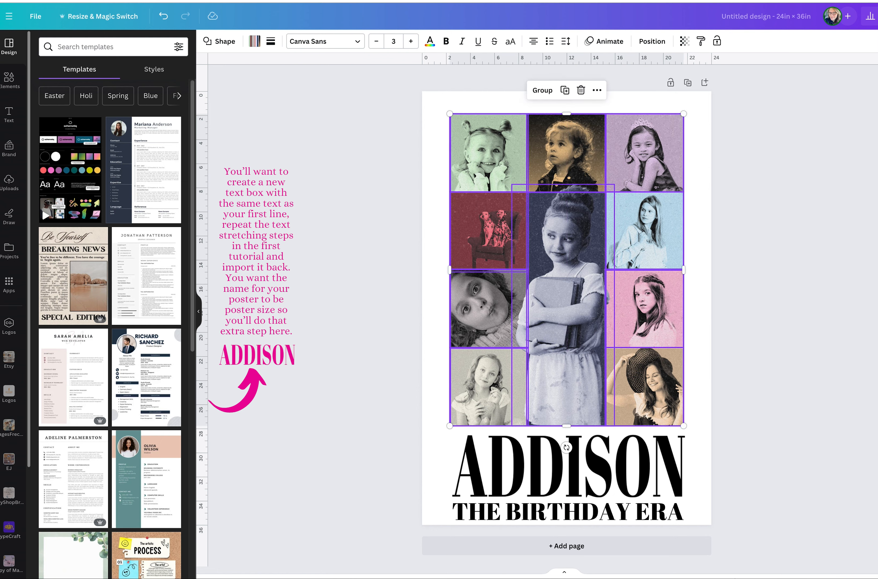
Move the name graphic up just beneath the collage and enlarge it slightly to match the collage's width
left_click(537, 454)
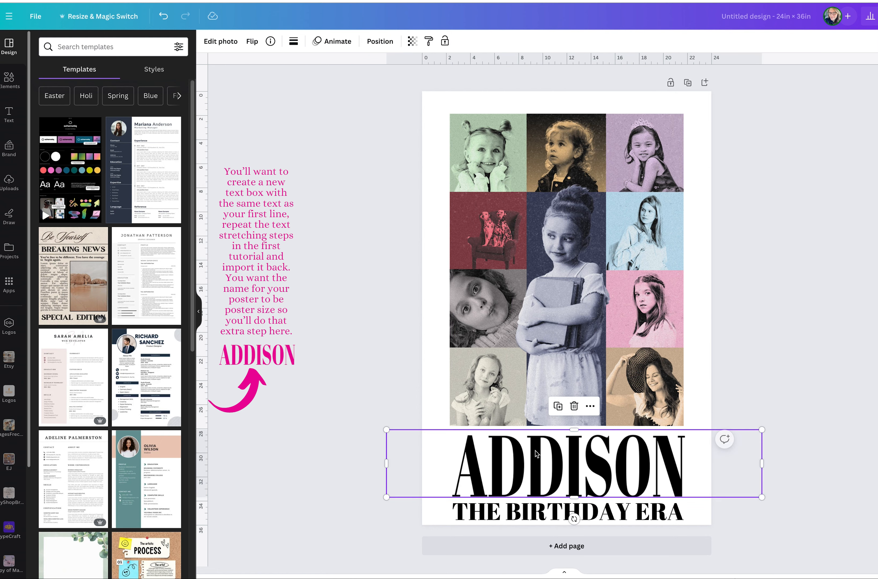
key("shift+Left")
key("shift+Up")
key("shift+Up")
key("shift+Up")
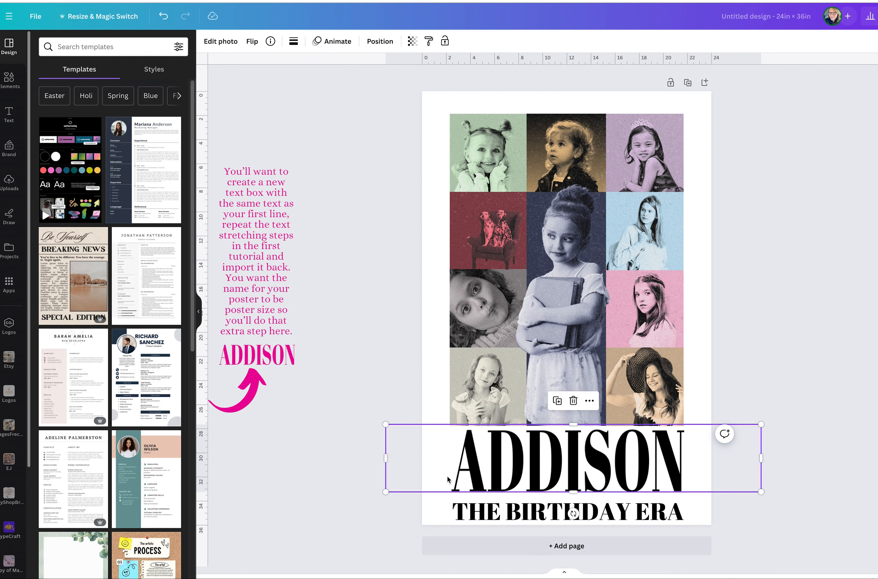
left_click_drag(384, 492, 380, 493)
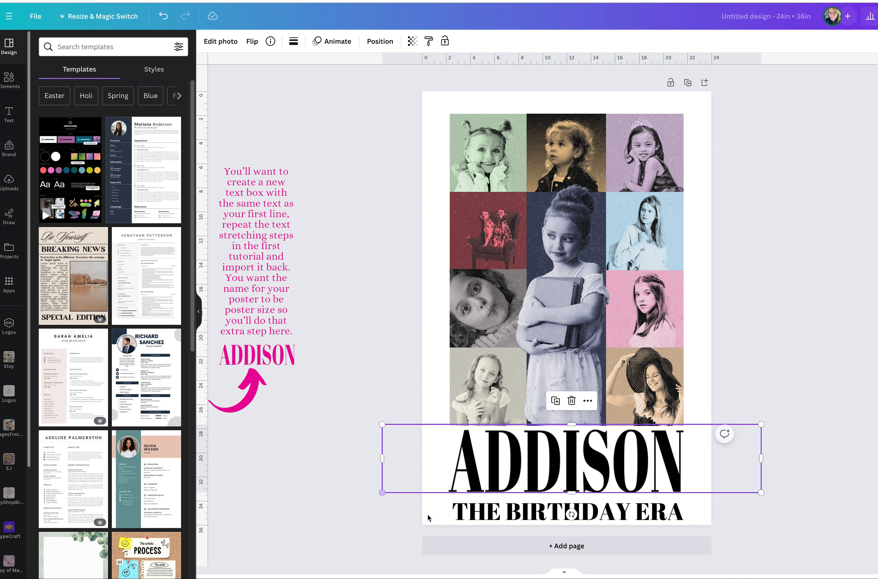
Move the "THE BIRTHDAY ERA" line up directly beneath the name and enlarge it slightly to match the name's width
left_click(473, 512)
left_click_drag(473, 513, 474, 504)
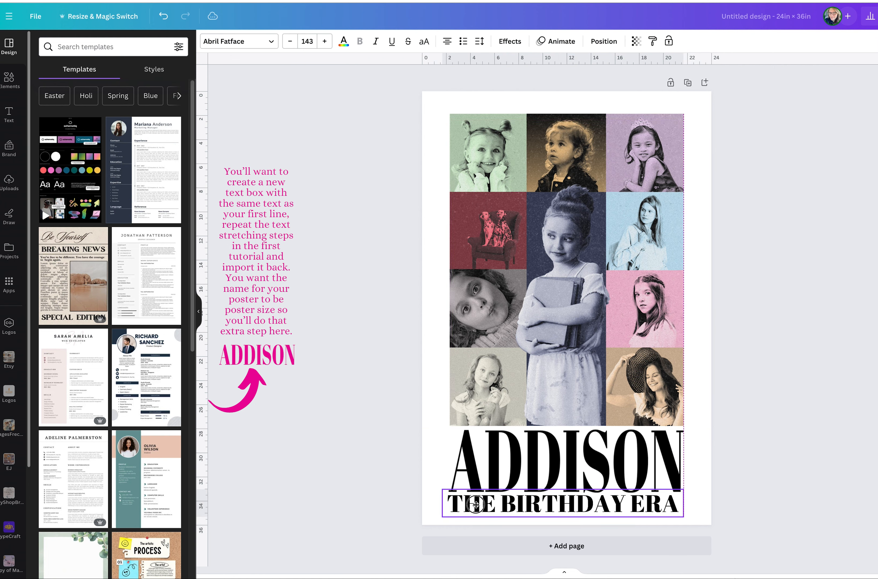
left_click_drag(685, 519, 691, 518)
left_click(737, 462)
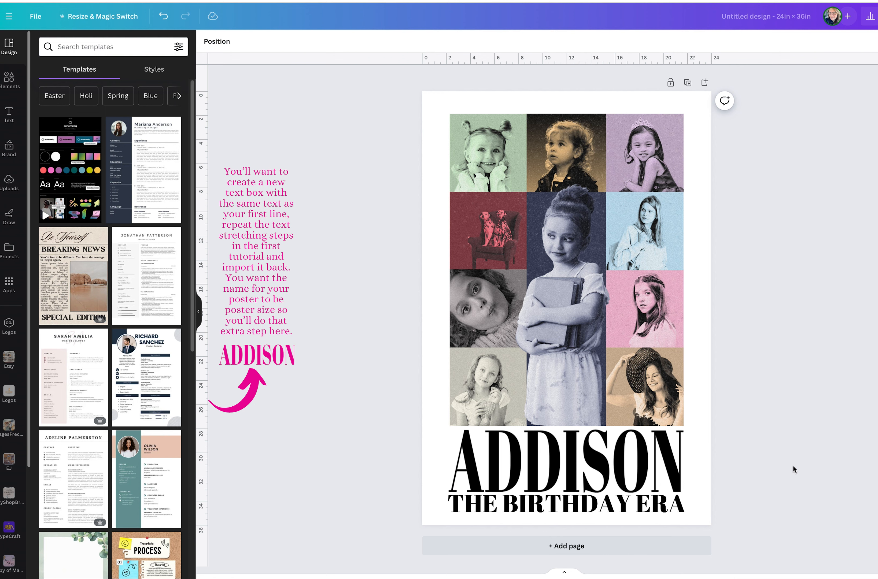
Add a solid black border of weight 4 to the nine small photo tiles surrounding the large centre photo
left_click(657, 303)
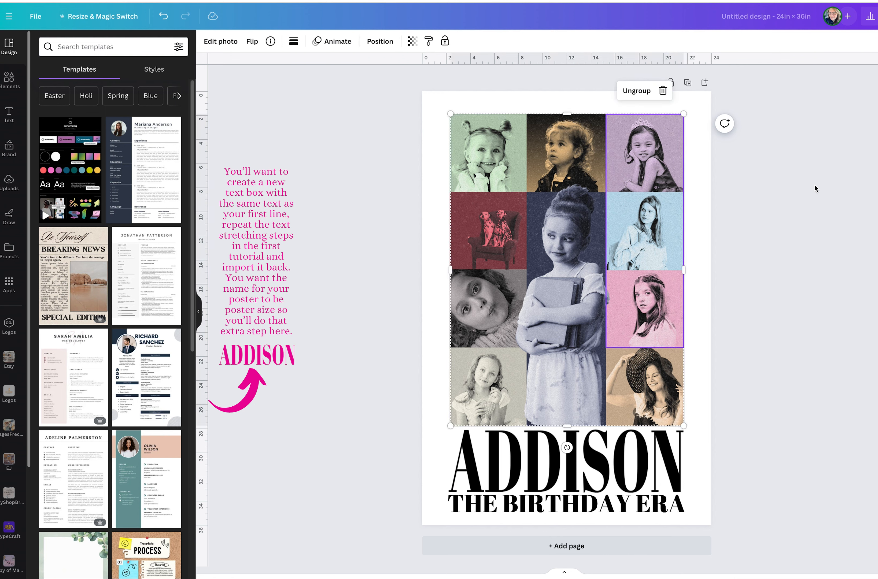
left_click(725, 327)
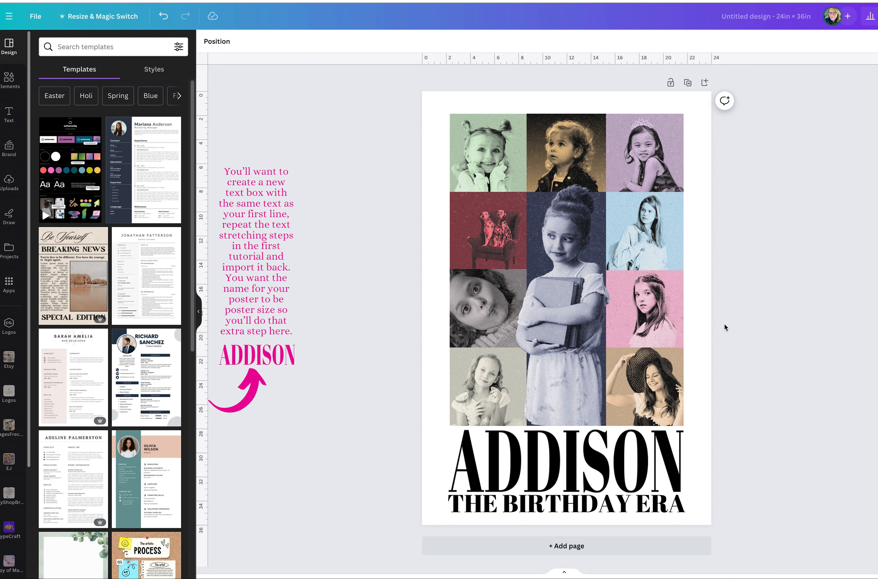
left_click(523, 255)
left_click(379, 42)
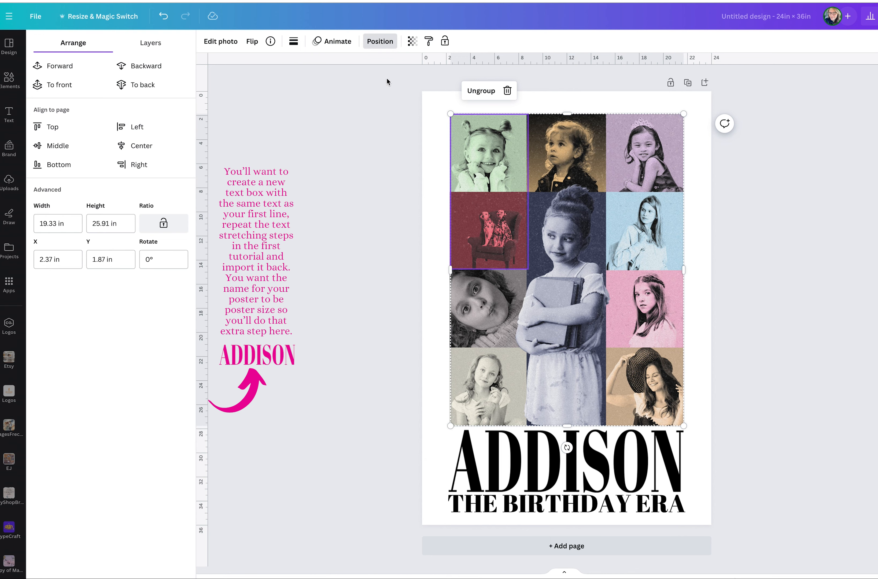
left_click(150, 44)
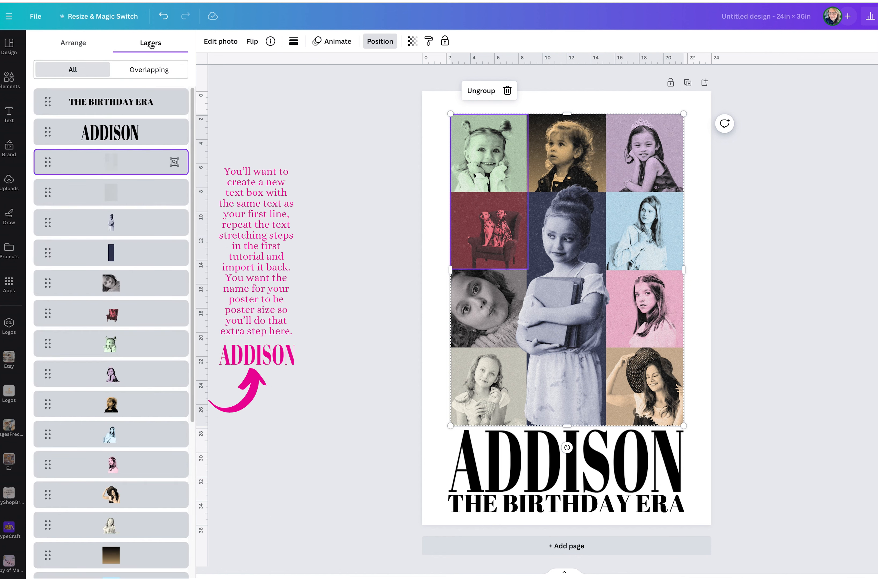
left_click(136, 287)
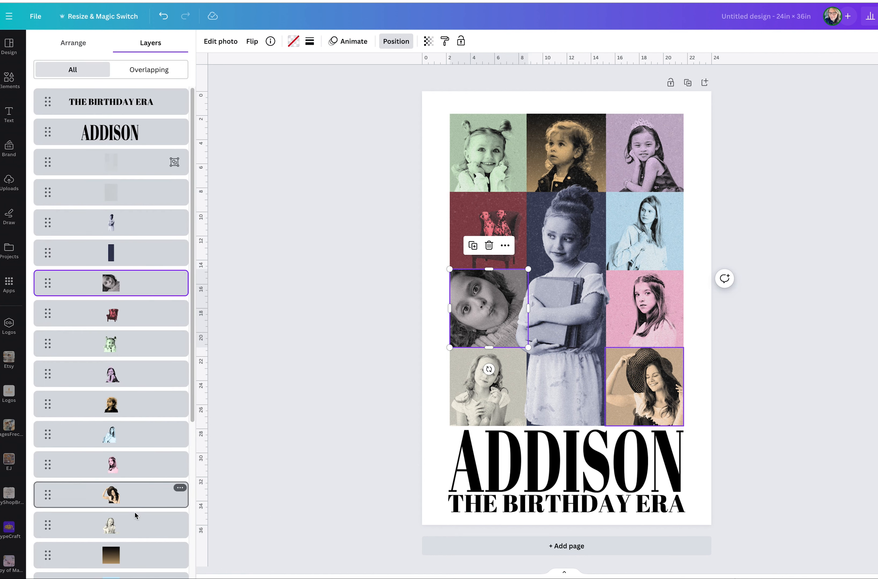
left_click(135, 521, "shift")
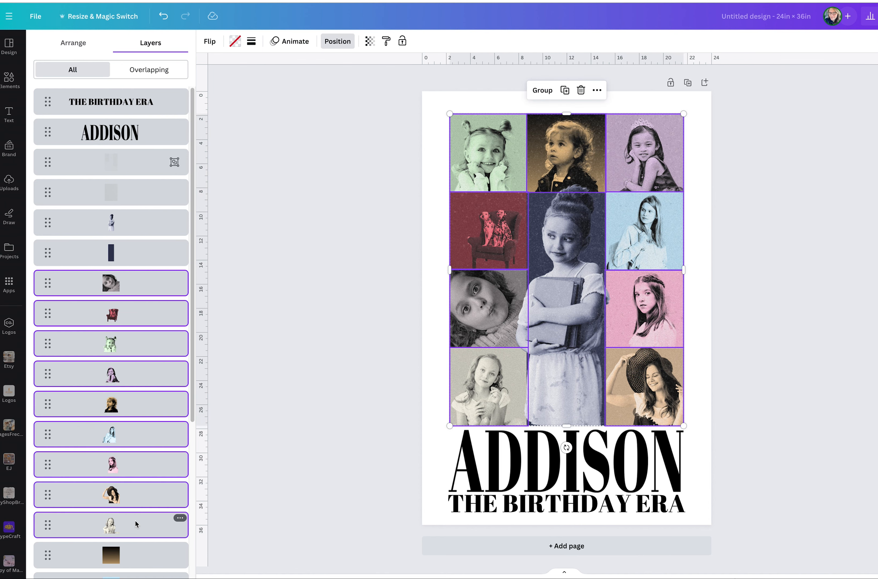
left_click(250, 42)
left_click(297, 77)
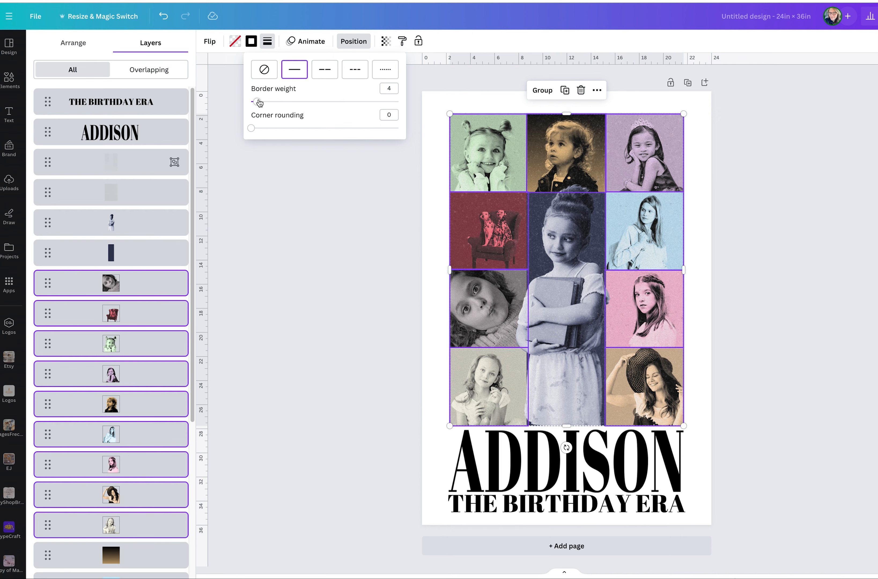
left_click(322, 294)
left_click(321, 294)
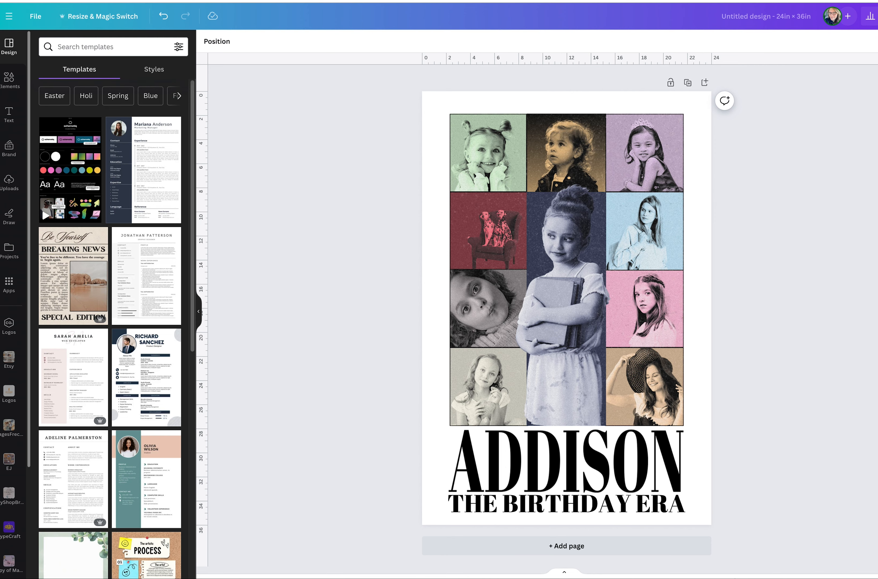
Send the two texture overlays covering the collage to the back so the photos and panels beneath can be selected
left_click_drag(768, 578, 790, 575)
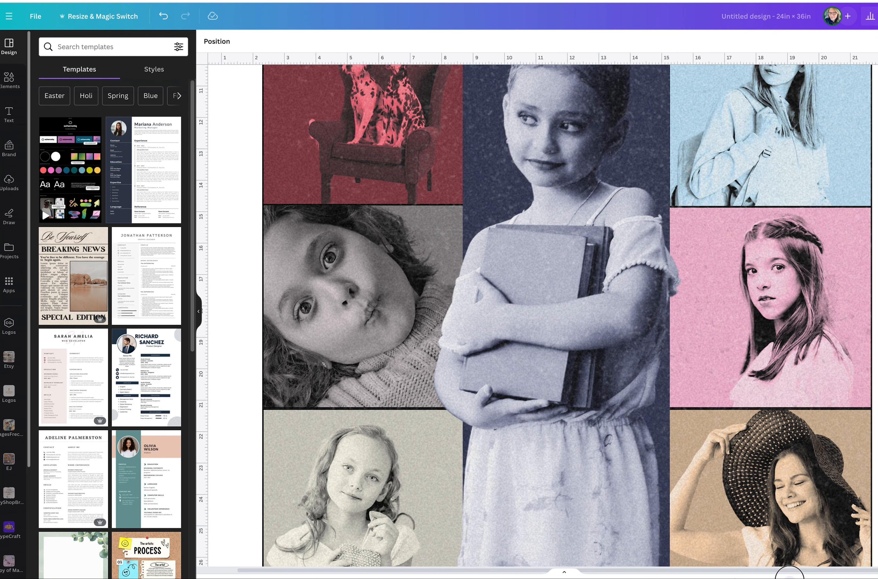
left_click(265, 410)
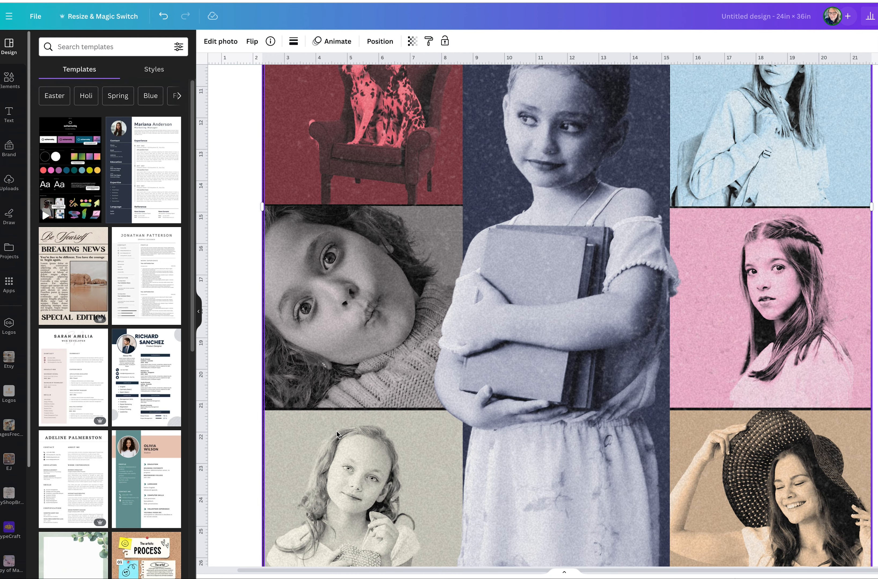
scroll(339, 437, "up", 8)
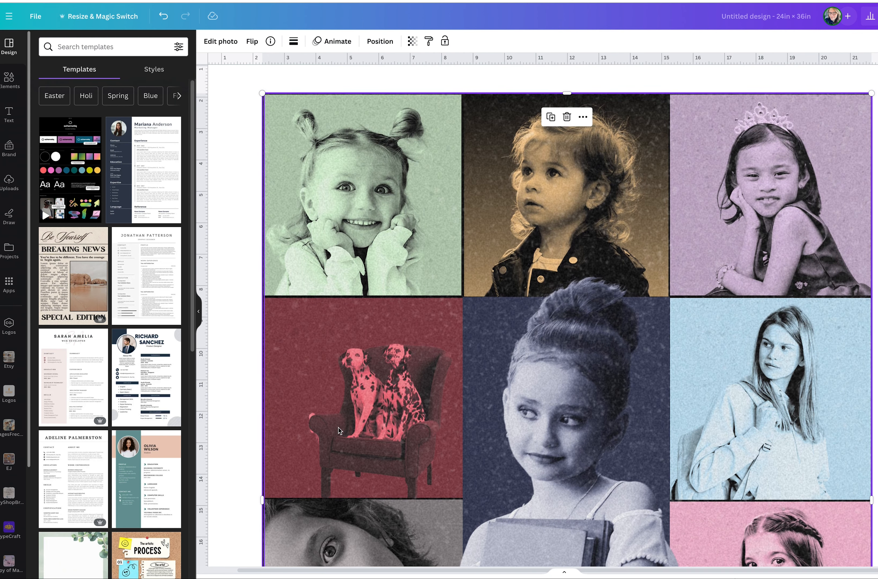
left_click(333, 111)
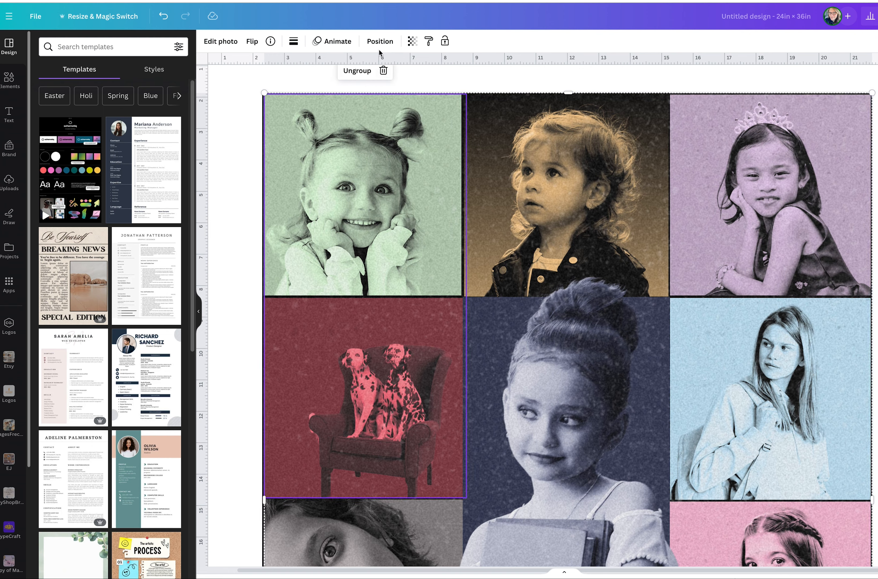
left_click(380, 41)
left_click(122, 193, "shift")
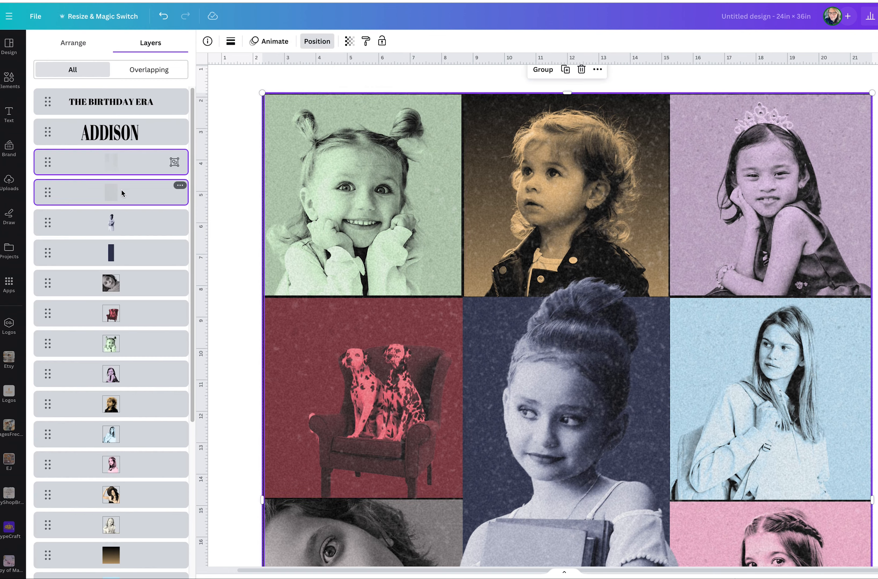
left_click(73, 42)
left_click(139, 83)
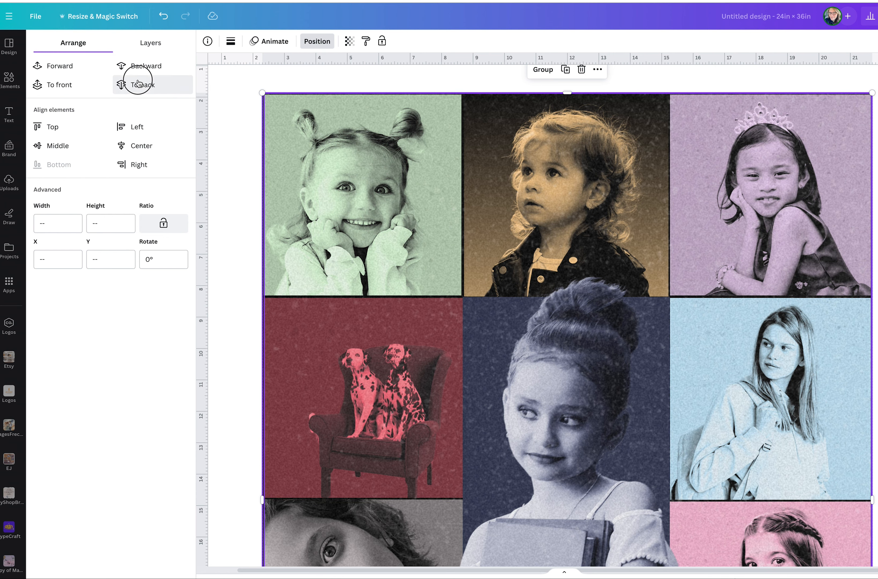
left_click(234, 109)
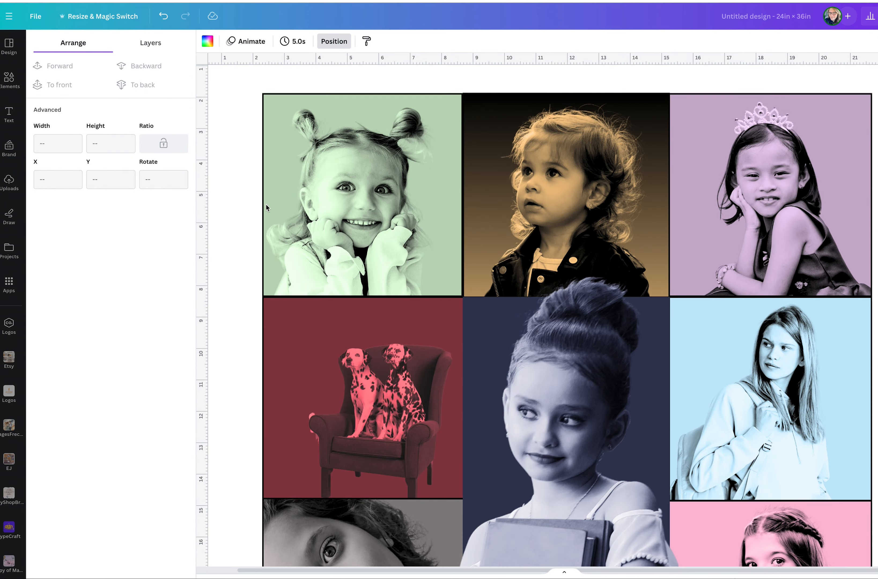
Add a solid black border of weight 4 to the navy panel behind the large centre photo
left_click(267, 208)
left_click_drag(360, 297, 361, 298)
left_click_drag(463, 195, 464, 195)
left_click(474, 198)
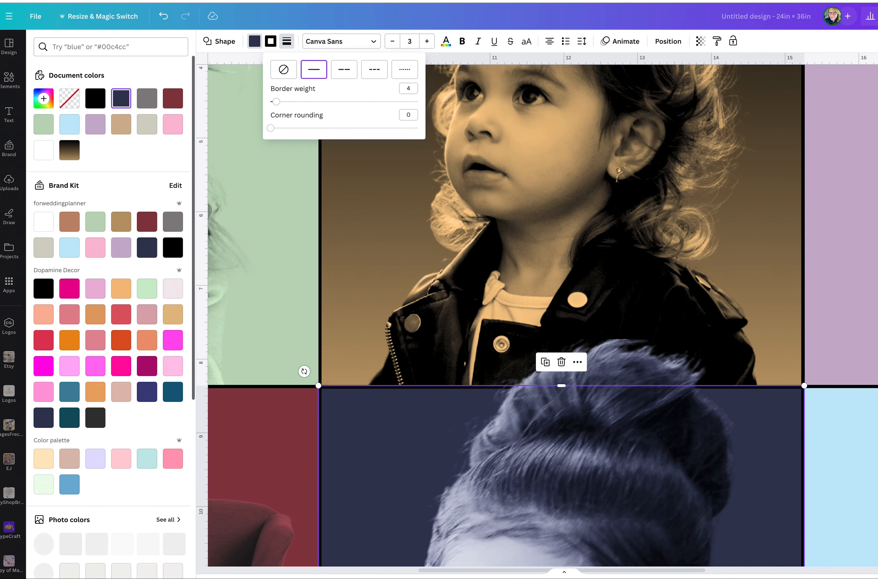
left_click_drag(805, 573, 769, 575)
left_click(349, 323)
left_click(350, 331)
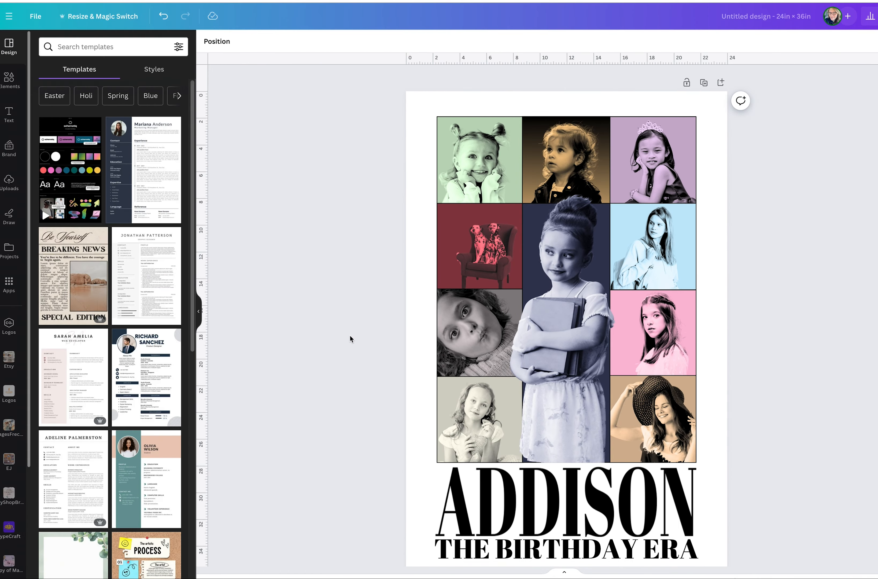
Move the two texture overlay layers back above all other layers on the poster
scroll(157, 473, "down", 5)
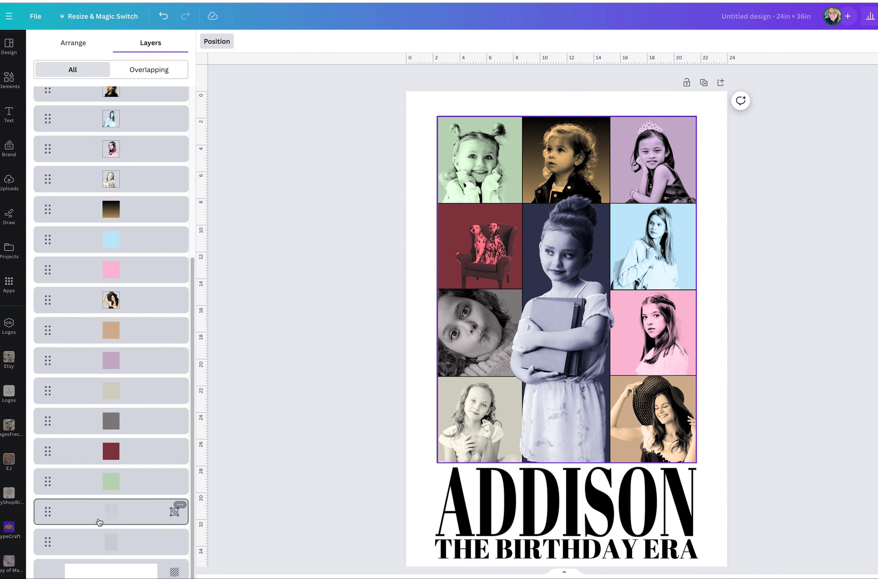
left_click(126, 514)
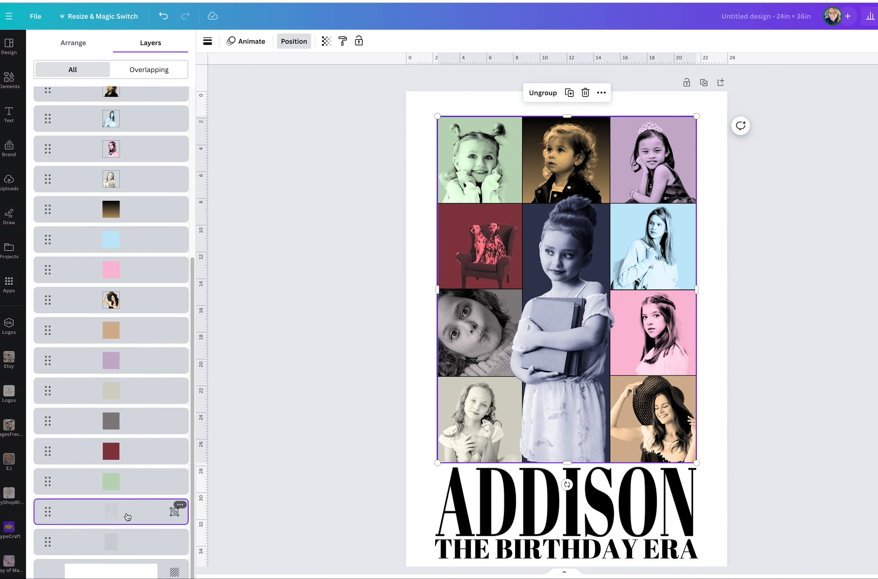
left_click(129, 536, "shift")
left_click_drag(130, 519, 123, 91)
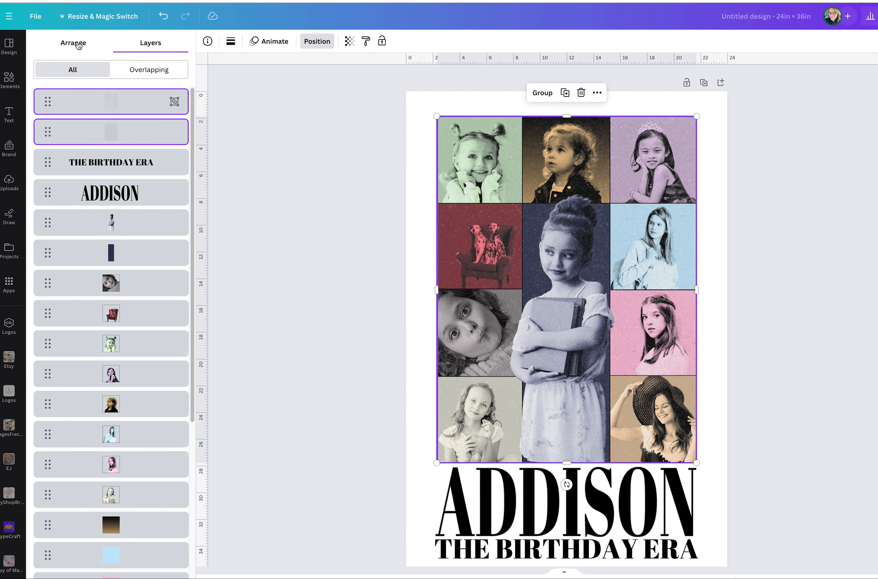
left_click(296, 233)
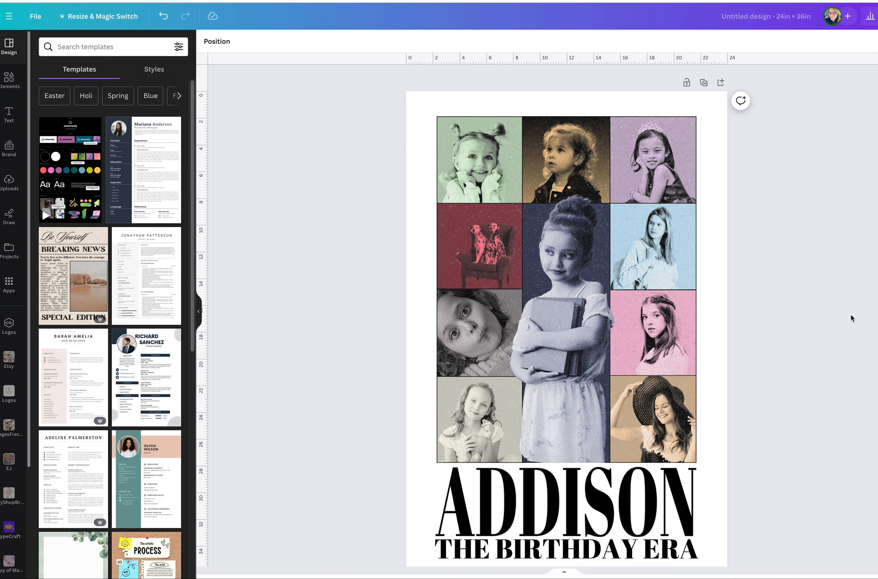
Collapse the template side panel to review the whole poster
scroll(821, 480, "down", 2)
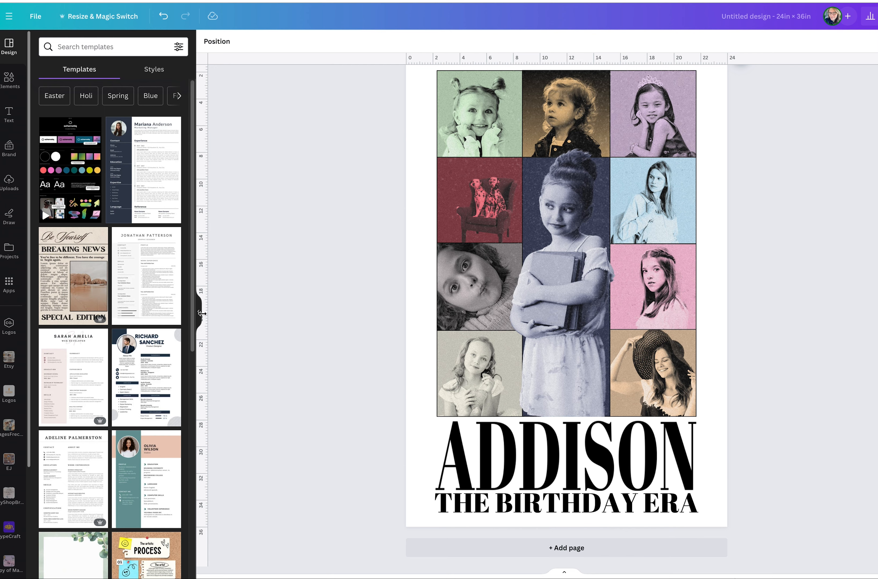
left_click(202, 314)
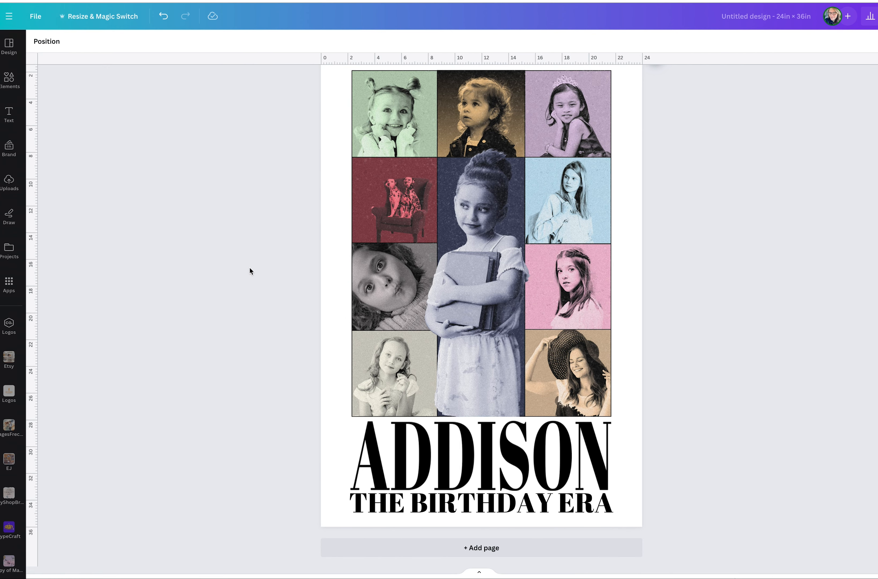